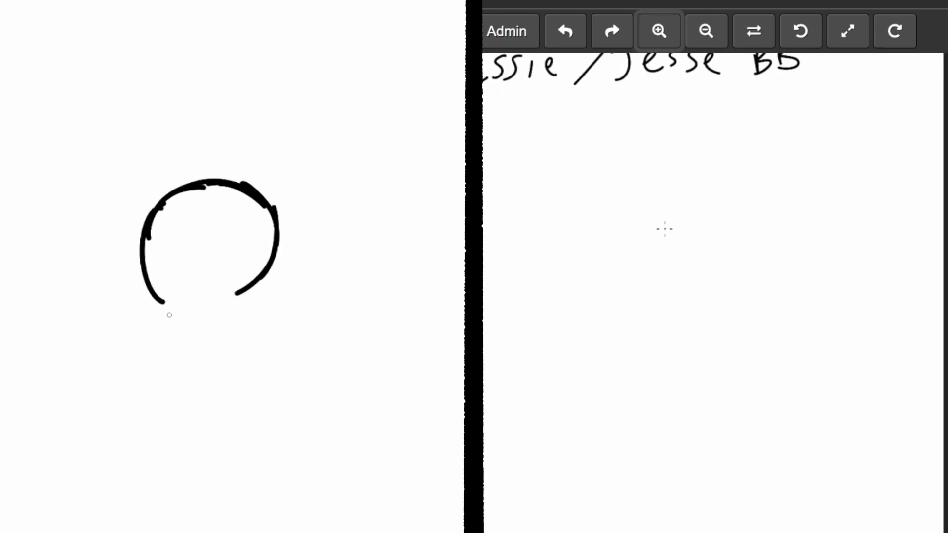
- Draw the hat's rounded crown and its left and right brims, redrawing the brim underside
{"action": "left_click_drag", "start_coordinate": [645, 233], "coordinate": [756, 216]}
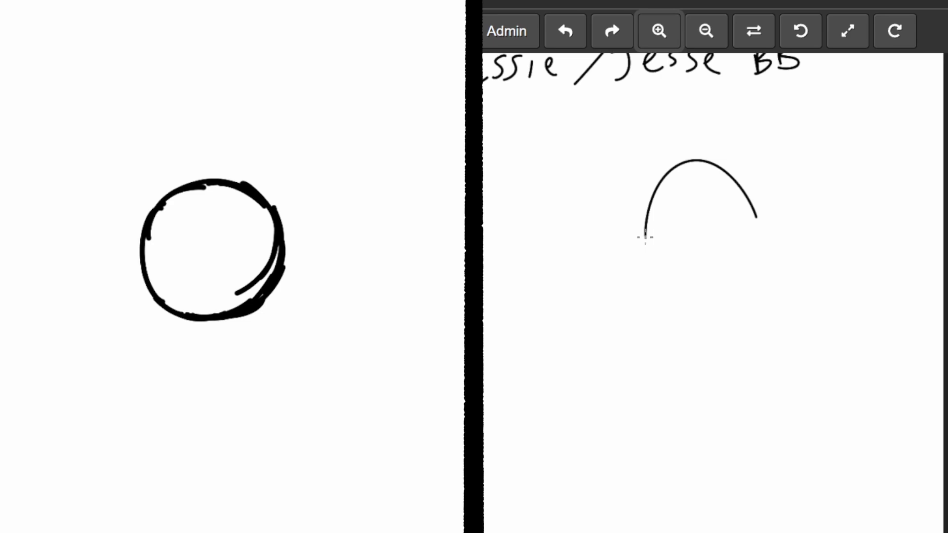
{"action": "left_click_drag", "start_coordinate": [632, 237], "coordinate": [607, 264]}
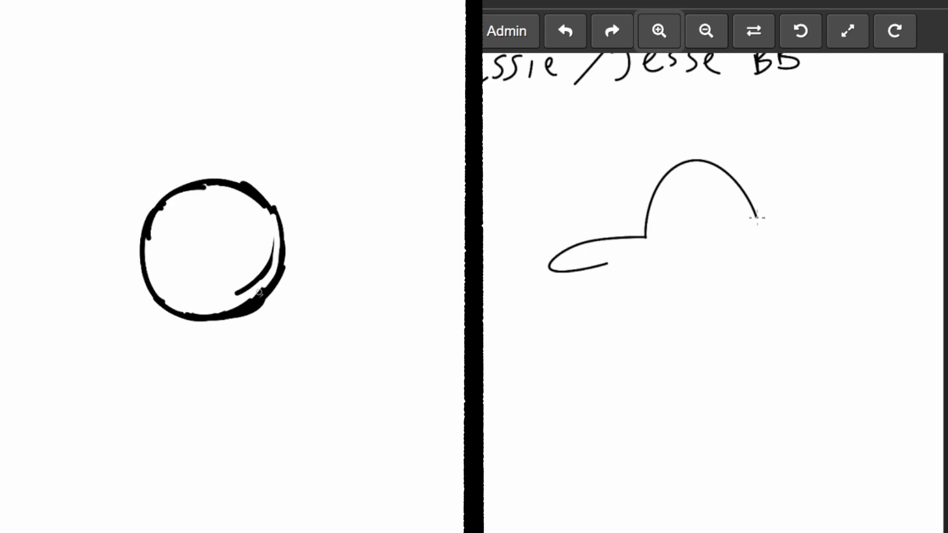
{"action": "mouse_move", "coordinate": [757, 217]}
{"action": "left_mouse_down"}
{"action": "mouse_move", "coordinate": [795, 242]}
{"action": "mouse_move", "coordinate": [716, 222]}
{"action": "mouse_move", "coordinate": [656, 280]}
{"action": "left_mouse_up"}
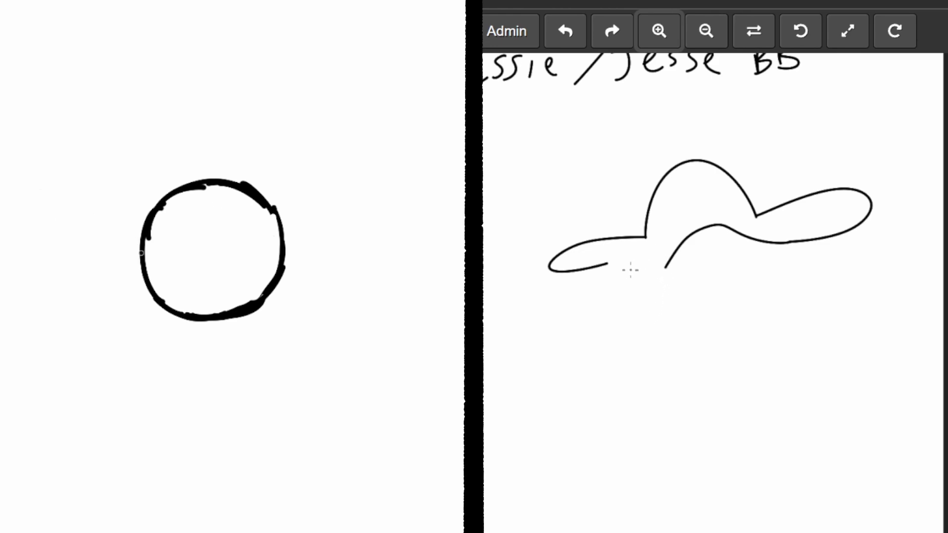
{"action": "key", "text": "ctrl+z"}
{"action": "mouse_move", "coordinate": [595, 265]}
{"action": "left_mouse_down"}
{"action": "mouse_move", "coordinate": [673, 230]}
{"action": "mouse_move", "coordinate": [796, 241]}
{"action": "left_mouse_up"}
{"action": "mouse_move", "coordinate": [221, 281]}
{"action": "left_mouse_down"}
{"action": "mouse_move", "coordinate": [184, 301]}
{"action": "mouse_move", "coordinate": [178, 355]}
{"action": "left_mouse_up"}
{"action": "left_click_drag", "start_coordinate": [221, 280], "coordinate": [181, 256]}
- Touch up the lower curve and edge beneath the hat brim
{"action": "left_click_drag", "start_coordinate": [683, 222], "coordinate": [798, 242]}
{"action": "left_click_drag", "start_coordinate": [149, 345], "coordinate": [178, 267]}
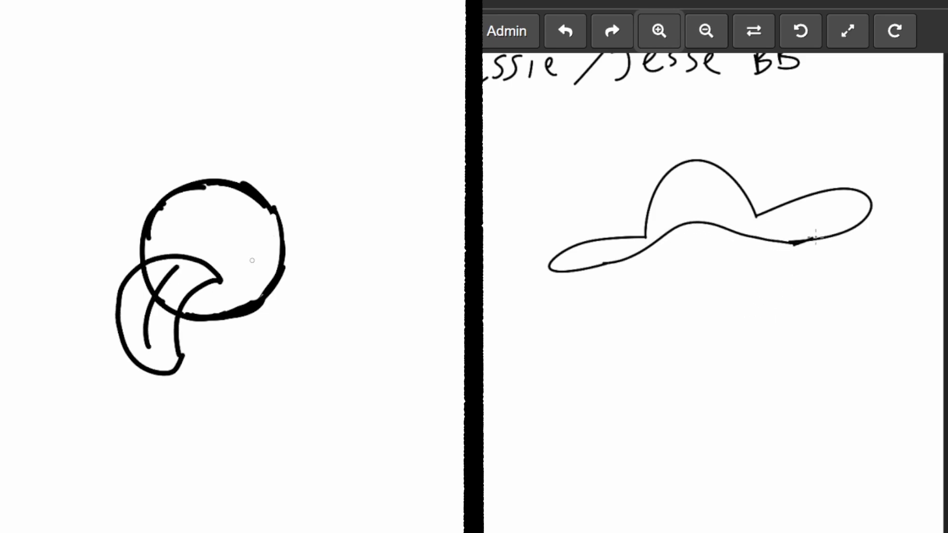
{"action": "left_click_drag", "start_coordinate": [794, 243], "coordinate": [806, 247]}
{"action": "left_click_drag", "start_coordinate": [162, 301], "coordinate": [175, 296]}
{"action": "left_click_drag", "start_coordinate": [642, 255], "coordinate": [651, 330]}
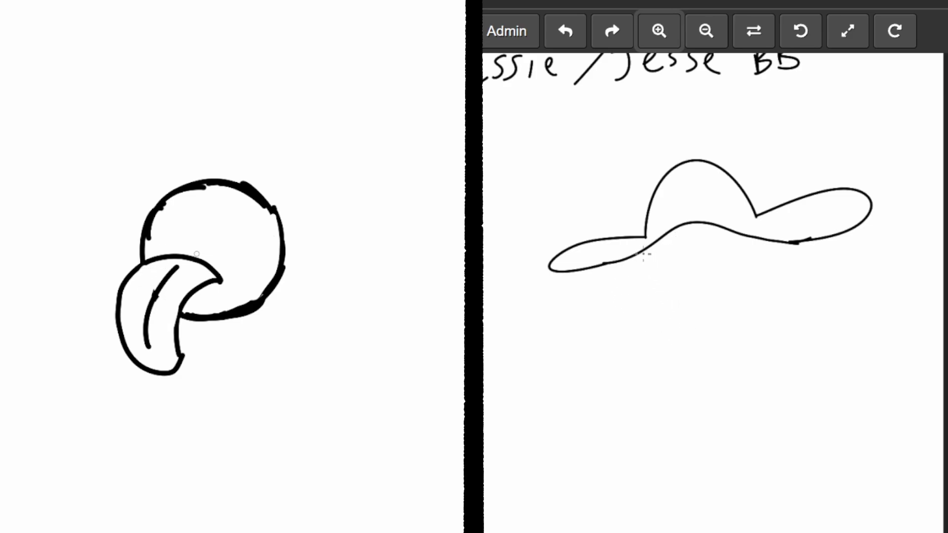
{"action": "left_click_drag", "start_coordinate": [599, 264], "coordinate": [645, 285]}
- Draw the pointed outline below the hat; a hat band stroke is undone
{"action": "mouse_move", "coordinate": [561, 272]}
{"action": "left_mouse_down"}
{"action": "mouse_move", "coordinate": [707, 362]}
{"action": "mouse_move", "coordinate": [855, 238]}
{"action": "mouse_move", "coordinate": [857, 210]}
{"action": "mouse_move", "coordinate": [745, 308]}
{"action": "mouse_move", "coordinate": [731, 342]}
{"action": "left_mouse_up"}
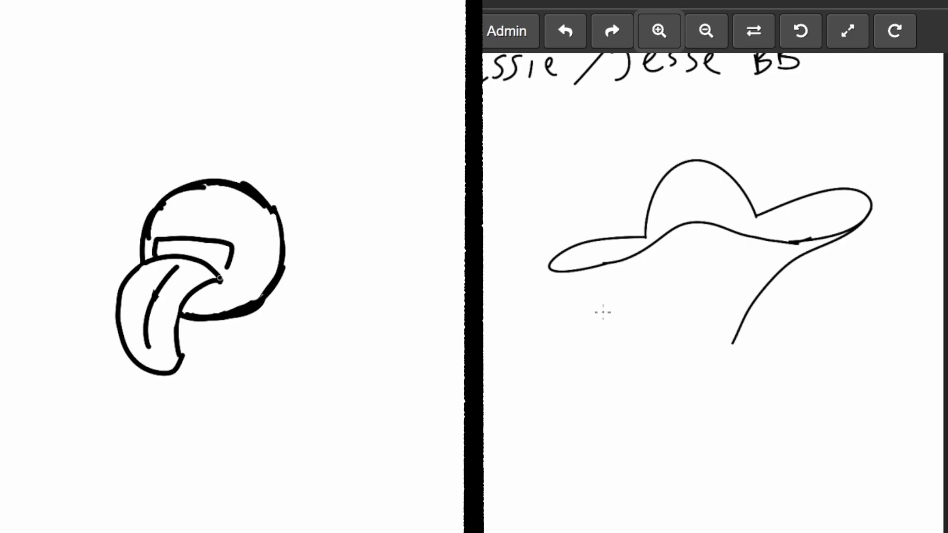
{"action": "left_click_drag", "start_coordinate": [551, 271], "coordinate": [737, 343]}
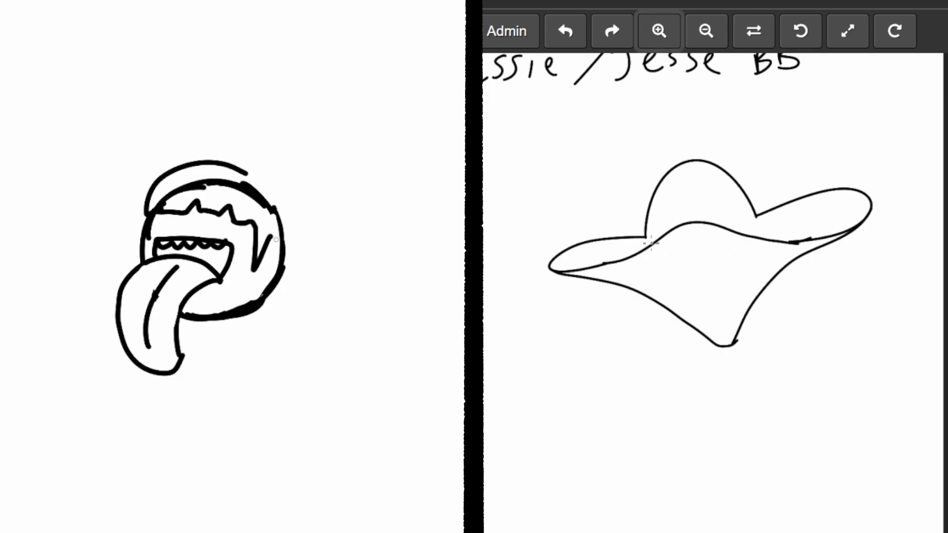
{"action": "left_click_drag", "start_coordinate": [661, 243], "coordinate": [738, 231]}
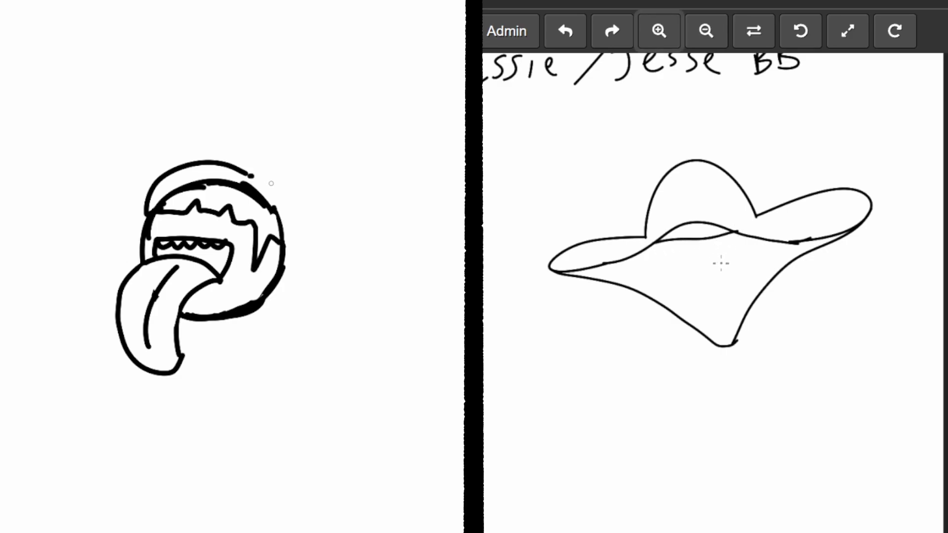
{"action": "key", "text": "ctrl+z"}
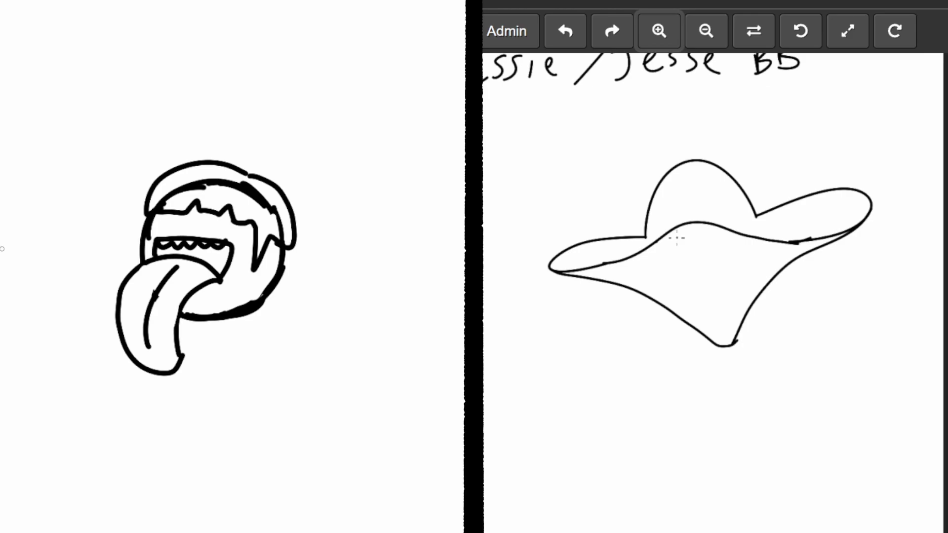
- Redraw the hat band and outline the face oval down toward the chin
{"action": "left_click_drag", "start_coordinate": [657, 240], "coordinate": [740, 235]}
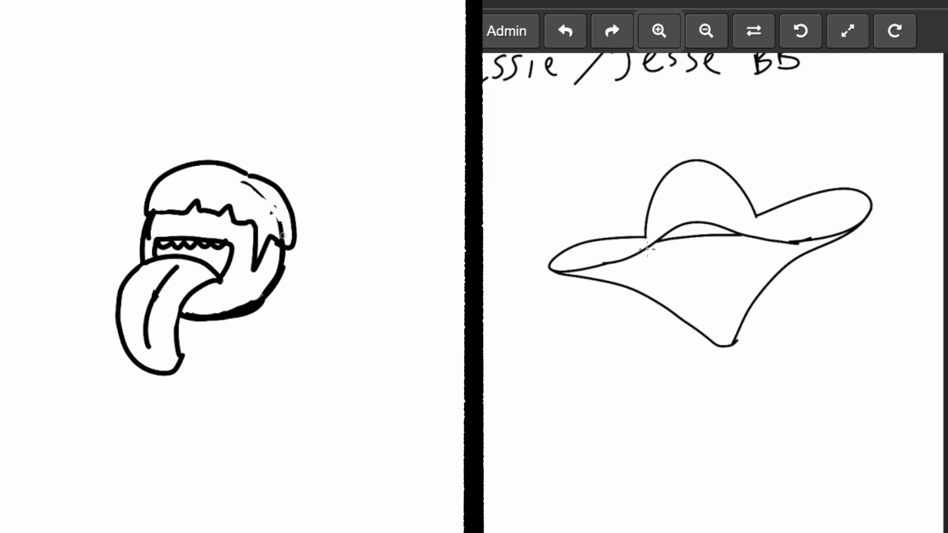
{"action": "left_click_drag", "start_coordinate": [648, 245], "coordinate": [701, 312]}
{"action": "key", "text": "ctrl+z"}
{"action": "left_click_drag", "start_coordinate": [647, 247], "coordinate": [708, 308]}
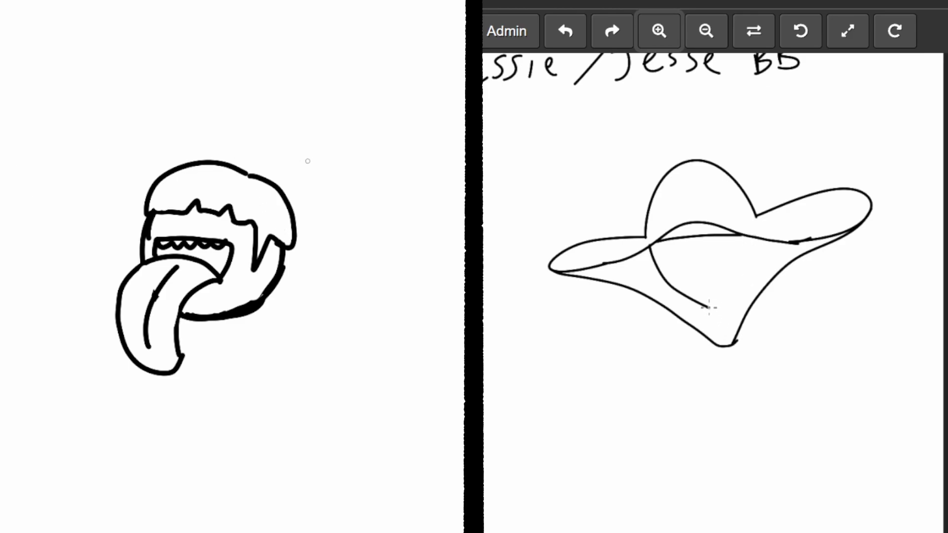
{"action": "left_click_drag", "start_coordinate": [270, 240], "coordinate": [280, 282]}
{"action": "left_click_drag", "start_coordinate": [724, 305], "coordinate": [748, 237]}
{"action": "key", "text": "ctrl+z"}
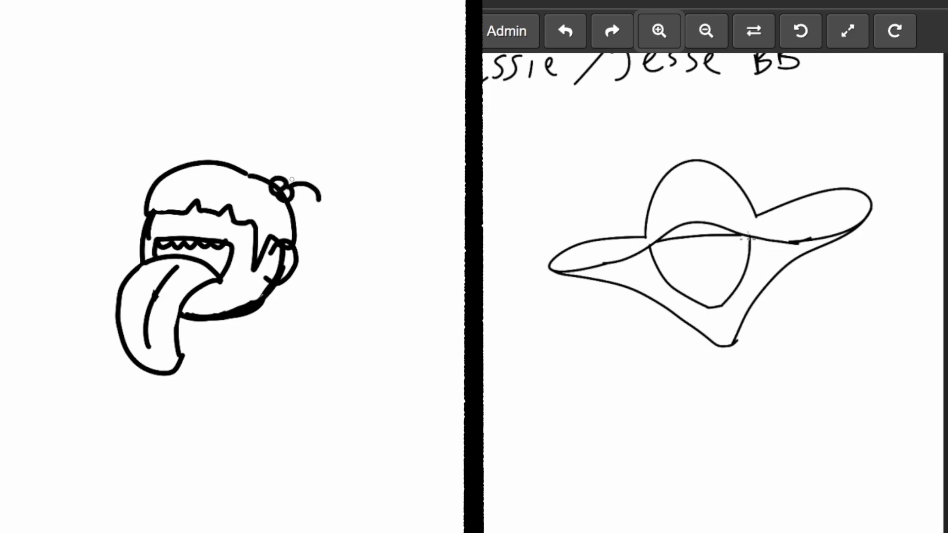
- Add a hooked pigtail and a top-left bun to the girl's head
{"action": "mouse_move", "coordinate": [289, 181]}
{"action": "left_mouse_down"}
{"action": "mouse_move", "coordinate": [334, 190]}
{"action": "mouse_move", "coordinate": [333, 209]}
{"action": "mouse_move", "coordinate": [317, 198]}
{"action": "left_mouse_up"}
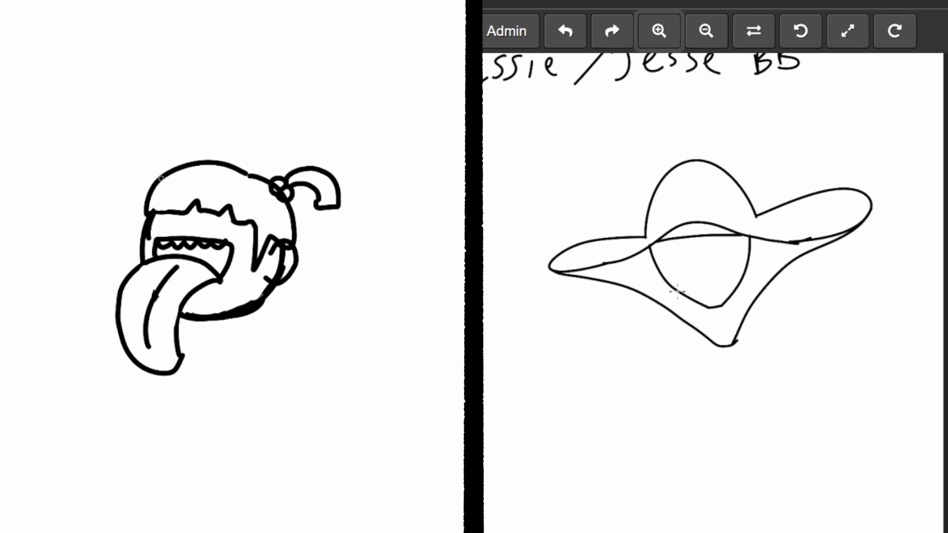
{"action": "mouse_move", "coordinate": [162, 178]}
{"action": "left_mouse_down"}
{"action": "mouse_move", "coordinate": [182, 157]}
{"action": "mouse_move", "coordinate": [191, 163]}
{"action": "mouse_move", "coordinate": [119, 148]}
{"action": "mouse_move", "coordinate": [119, 166]}
{"action": "mouse_move", "coordinate": [172, 145]}
{"action": "mouse_move", "coordinate": [111, 159]}
{"action": "mouse_move", "coordinate": [169, 160]}
{"action": "mouse_move", "coordinate": [119, 177]}
{"action": "mouse_move", "coordinate": [161, 143]}
{"action": "mouse_move", "coordinate": [177, 163]}
{"action": "left_mouse_up"}
{"action": "key", "text": "ctrl+z"}
{"action": "key", "text": "ctrl+z"}
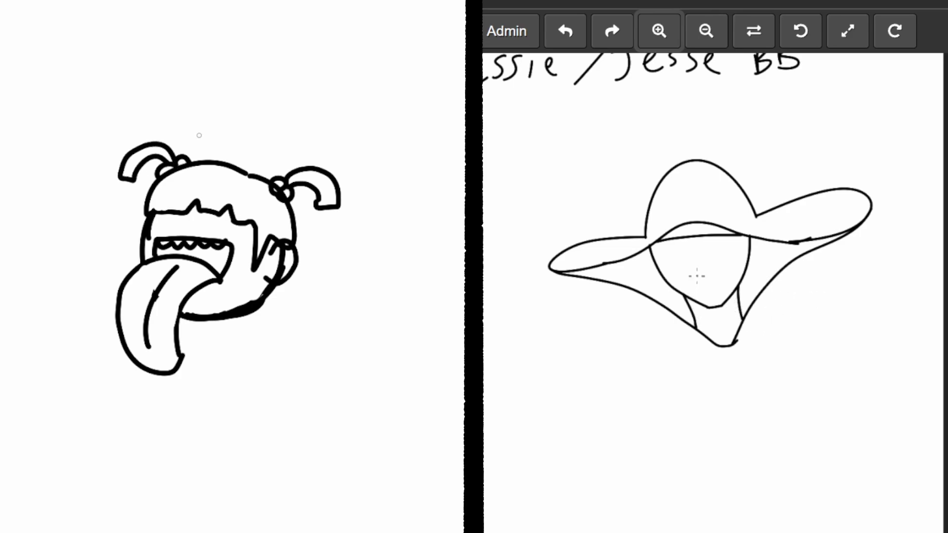
- Draw the hairline across the forehead and reshape the girl's ear
{"action": "left_click_drag", "start_coordinate": [693, 238], "coordinate": [654, 259]}
{"action": "left_click_drag", "start_coordinate": [279, 269], "coordinate": [276, 279]}
{"action": "left_click_drag", "start_coordinate": [700, 239], "coordinate": [740, 252]}
{"action": "left_click_drag", "start_coordinate": [275, 280], "coordinate": [289, 250]}
{"action": "left_click_drag", "start_coordinate": [741, 253], "coordinate": [742, 247]}
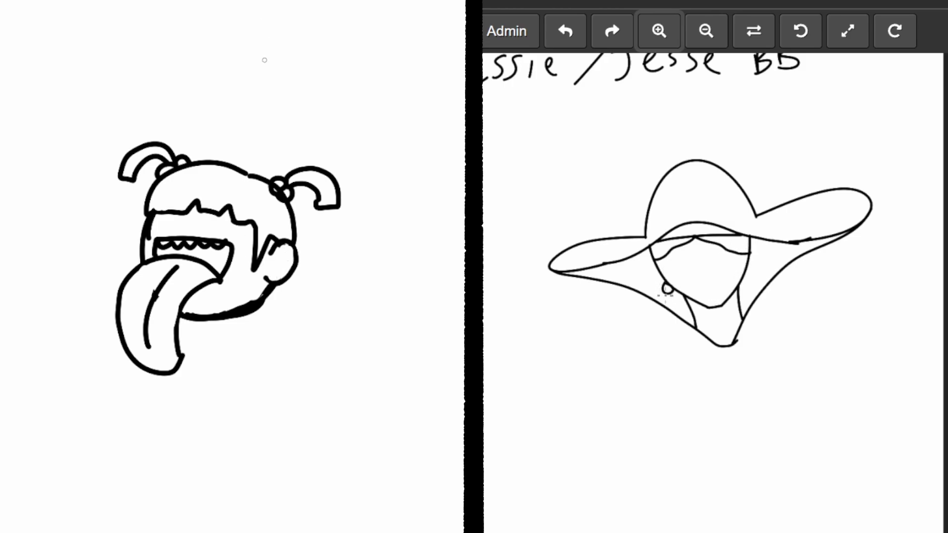
- Draw looped earrings at the left and right jaw
{"action": "mouse_move", "coordinate": [671, 291]}
{"action": "left_mouse_down"}
{"action": "mouse_move", "coordinate": [653, 294]}
{"action": "mouse_move", "coordinate": [664, 301]}
{"action": "left_mouse_up"}
{"action": "left_click_drag", "start_coordinate": [152, 182], "coordinate": [141, 227]}
{"action": "left_click_drag", "start_coordinate": [747, 275], "coordinate": [752, 290]}
{"action": "mouse_move", "coordinate": [151, 230]}
{"action": "left_mouse_down"}
{"action": "mouse_move", "coordinate": [175, 223]}
{"action": "mouse_move", "coordinate": [181, 233]}
{"action": "mouse_move", "coordinate": [194, 221]}
{"action": "mouse_move", "coordinate": [203, 230]}
{"action": "left_mouse_up"}
{"action": "left_click_drag", "start_coordinate": [749, 284], "coordinate": [755, 295]}
{"action": "mouse_move", "coordinate": [202, 231]}
{"action": "left_mouse_down"}
{"action": "mouse_move", "coordinate": [216, 202]}
{"action": "mouse_move", "coordinate": [254, 246]}
{"action": "mouse_move", "coordinate": [262, 223]}
{"action": "left_mouse_up"}
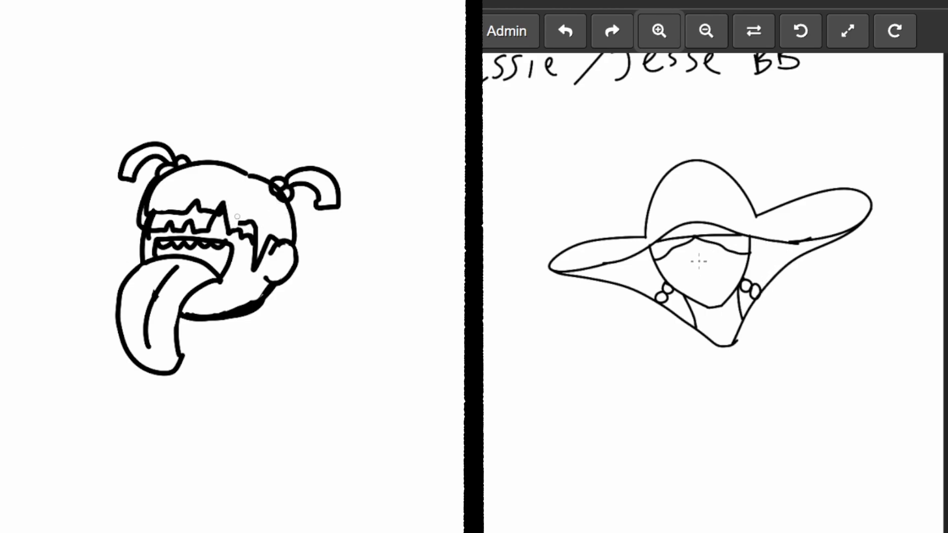
- Draw the nose, trim the girl's zigzag fringe, and shift the left drawing
{"action": "left_click_drag", "start_coordinate": [698, 255], "coordinate": [719, 287]}
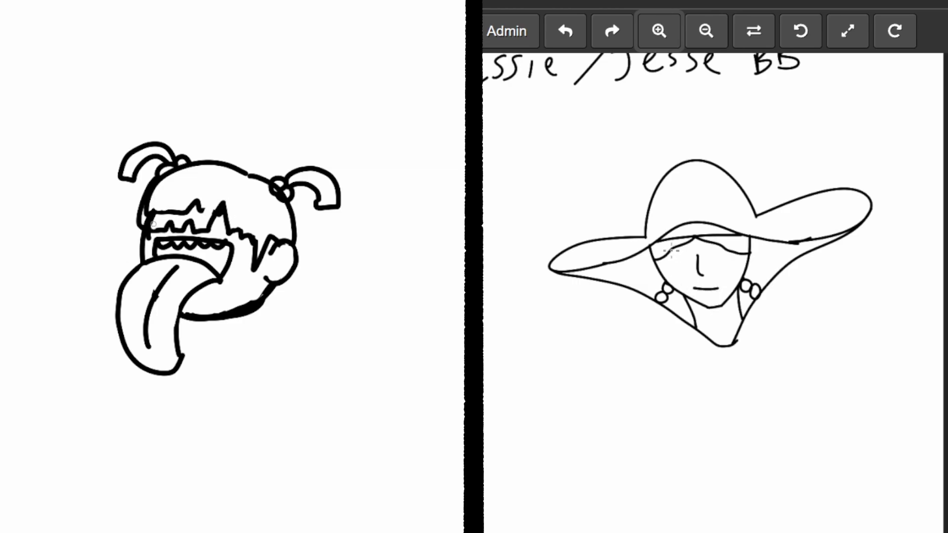
{"action": "mouse_move", "coordinate": [153, 224]}
{"action": "left_mouse_down"}
{"action": "mouse_move", "coordinate": [151, 191]}
{"action": "mouse_move", "coordinate": [182, 215]}
{"action": "mouse_move", "coordinate": [202, 211]}
{"action": "mouse_move", "coordinate": [188, 207]}
{"action": "mouse_move", "coordinate": [197, 188]}
{"action": "left_mouse_up"}
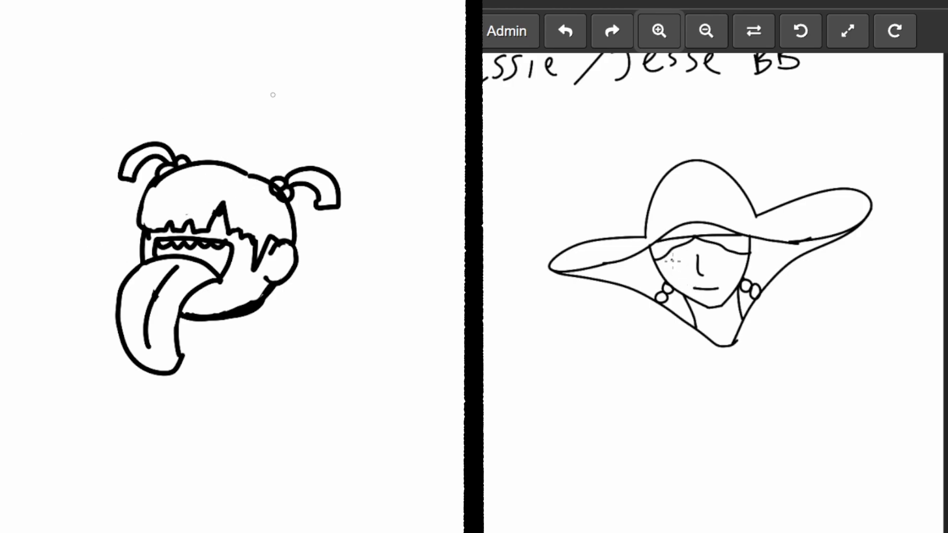
{"action": "left_click_drag", "start_coordinate": [273, 94], "coordinate": [290, 54]}
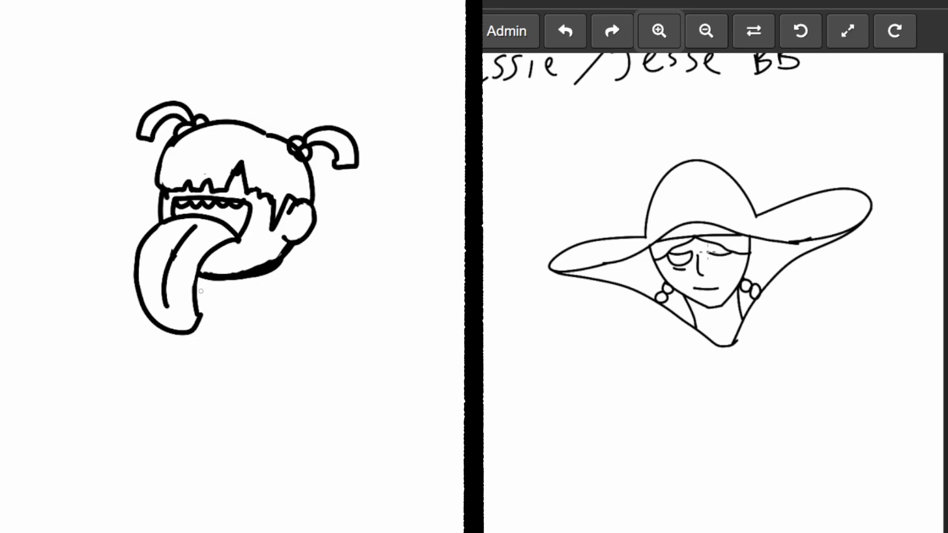
- Outline a curved shoulder and a bold round belly under the tongue
{"action": "mouse_move", "coordinate": [198, 288]}
{"action": "left_mouse_down"}
{"action": "mouse_move", "coordinate": [252, 280]}
{"action": "mouse_move", "coordinate": [282, 261]}
{"action": "mouse_move", "coordinate": [307, 269]}
{"action": "mouse_move", "coordinate": [324, 308]}
{"action": "mouse_move", "coordinate": [322, 299]}
{"action": "left_mouse_up"}
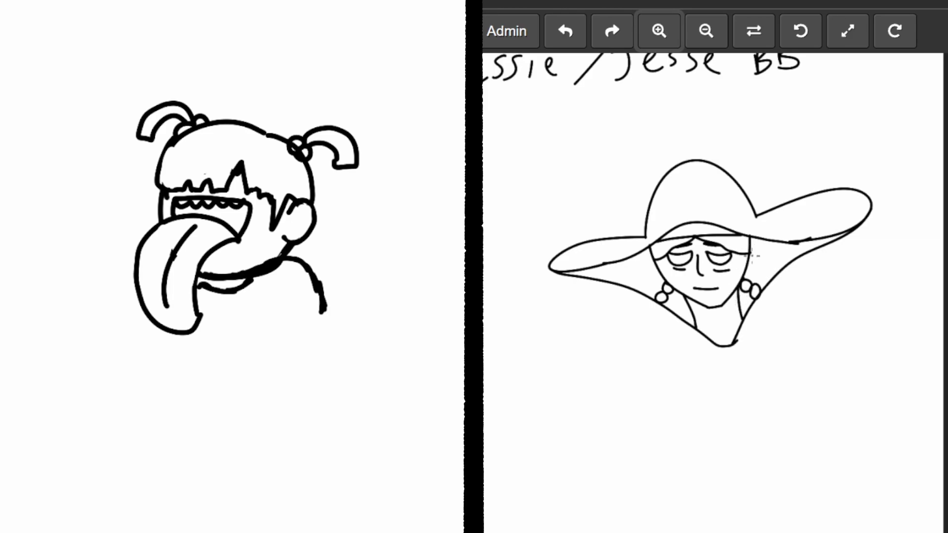
{"action": "mouse_move", "coordinate": [321, 311]}
{"action": "left_mouse_down"}
{"action": "mouse_move", "coordinate": [300, 259]}
{"action": "mouse_move", "coordinate": [240, 285]}
{"action": "mouse_move", "coordinate": [197, 286]}
{"action": "left_mouse_up"}
{"action": "mouse_move", "coordinate": [273, 262]}
{"action": "left_mouse_down"}
{"action": "mouse_move", "coordinate": [309, 294]}
{"action": "mouse_move", "coordinate": [324, 329]}
{"action": "mouse_move", "coordinate": [321, 360]}
{"action": "mouse_move", "coordinate": [266, 404]}
{"action": "mouse_move", "coordinate": [205, 396]}
{"action": "left_mouse_up"}
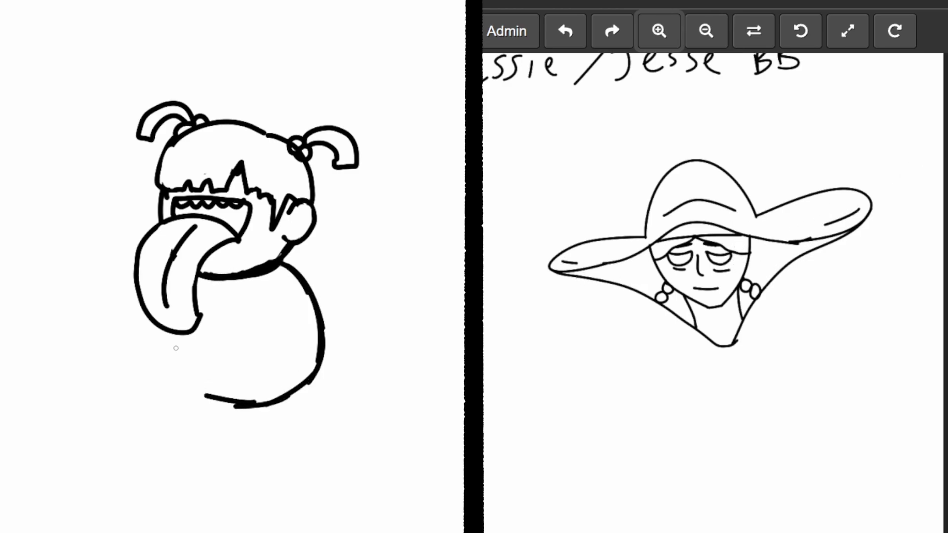
{"action": "mouse_move", "coordinate": [153, 323]}
{"action": "left_mouse_down"}
{"action": "mouse_move", "coordinate": [194, 376]}
{"action": "mouse_move", "coordinate": [243, 384]}
{"action": "mouse_move", "coordinate": [297, 351]}
{"action": "left_mouse_up"}
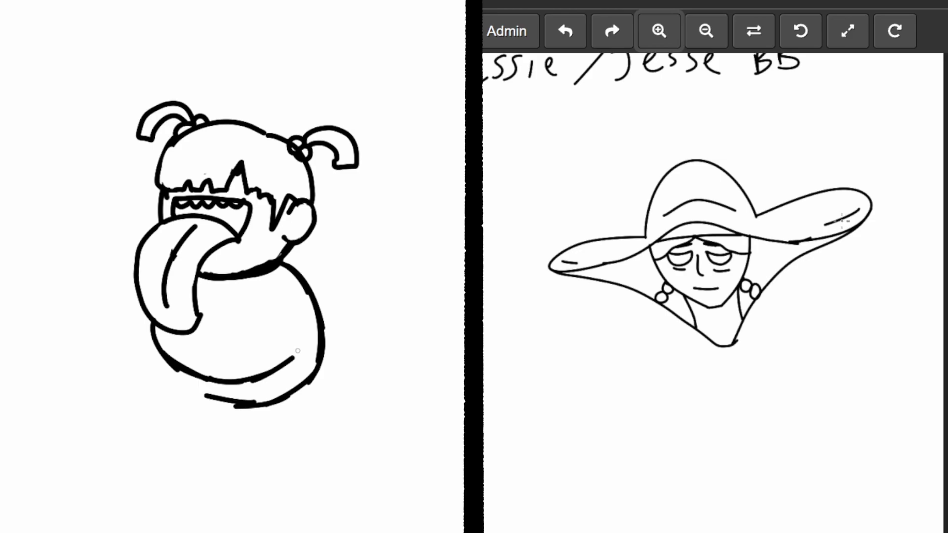
{"action": "mouse_move", "coordinate": [287, 254]}
{"action": "left_mouse_down"}
{"action": "mouse_move", "coordinate": [324, 303]}
{"action": "mouse_move", "coordinate": [296, 357]}
{"action": "mouse_move", "coordinate": [243, 376]}
{"action": "mouse_move", "coordinate": [174, 363]}
{"action": "left_mouse_up"}
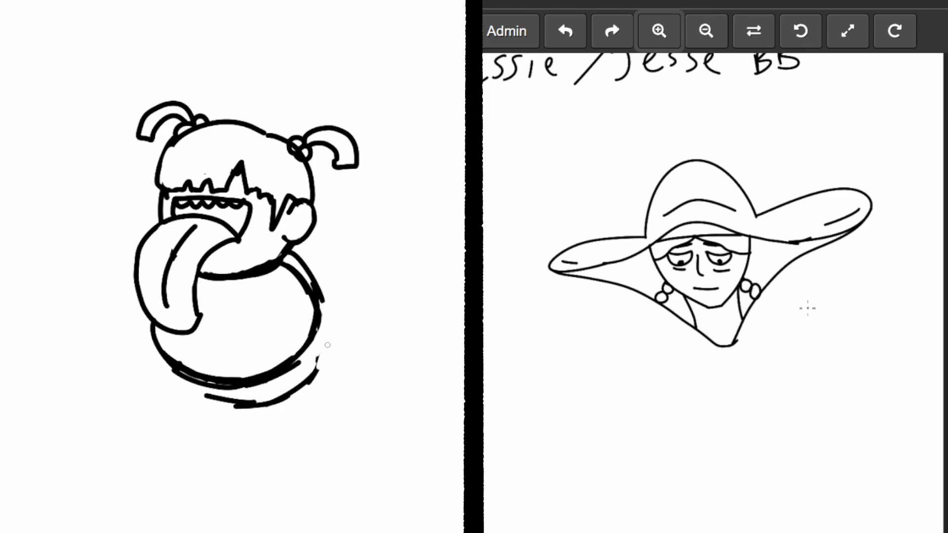
{"action": "scroll", "coordinate": [798, 288], "scroll_direction": "down", "scroll_amount": 3}
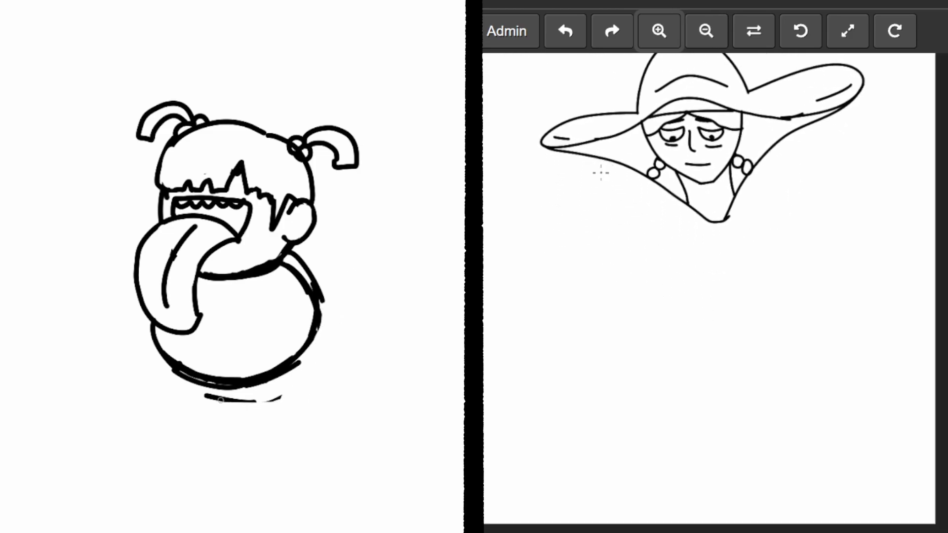
- Draw the woman's left and right shoulder curves
{"action": "left_click_drag", "start_coordinate": [600, 161], "coordinate": [577, 299]}
{"action": "key", "text": "ctrl+z"}
{"action": "left_click_drag", "start_coordinate": [674, 199], "coordinate": [623, 267]}
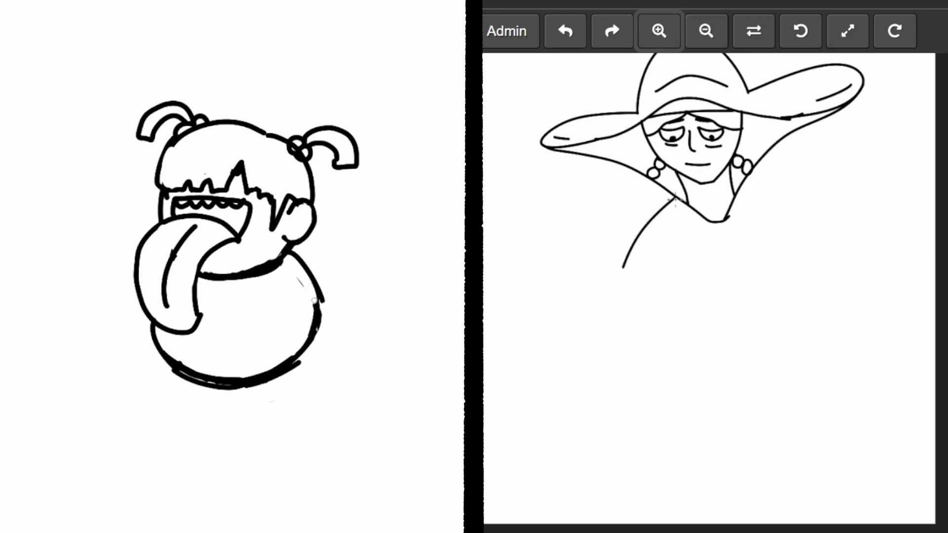
{"action": "key", "text": "ctrl+z"}
{"action": "left_click_drag", "start_coordinate": [672, 215], "coordinate": [589, 290]}
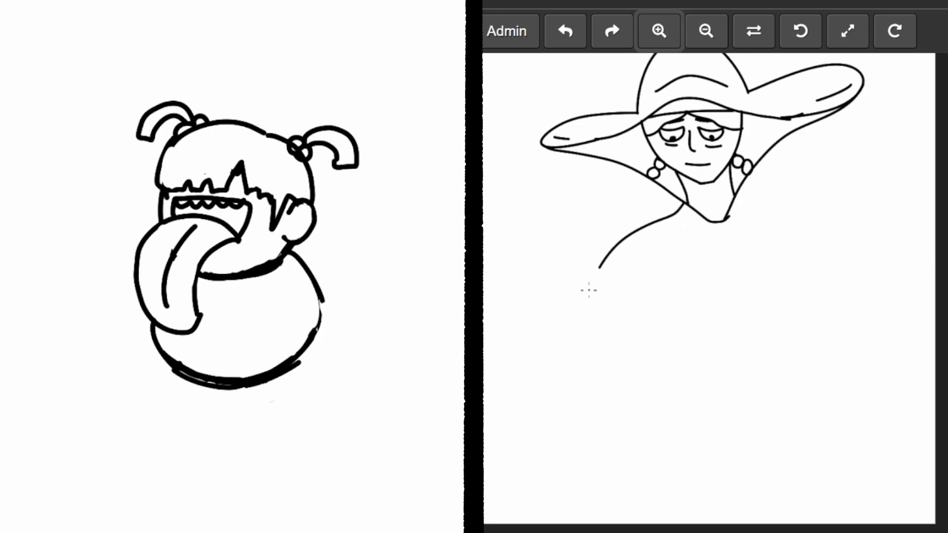
{"action": "left_click_drag", "start_coordinate": [737, 206], "coordinate": [840, 263]}
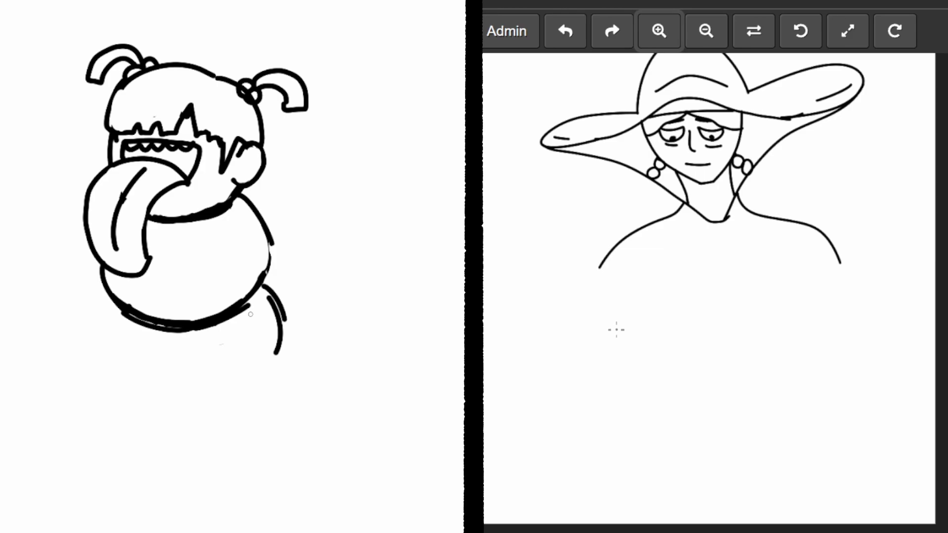
- Draw the long torso sides down from both shoulders
{"action": "left_click_drag", "start_coordinate": [599, 267], "coordinate": [582, 392]}
{"action": "key", "text": "ctrl+z"}
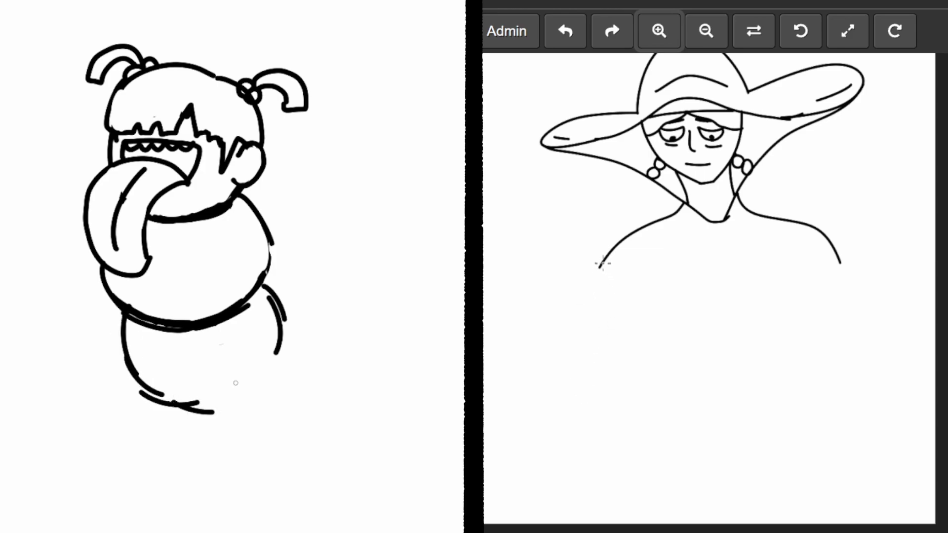
{"action": "key", "text": "ctrl+y"}
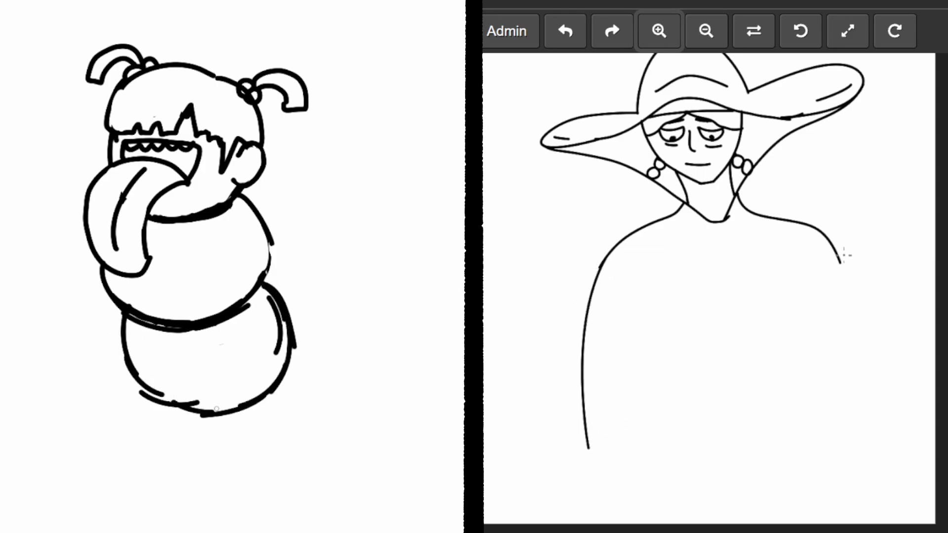
{"action": "left_click_drag", "start_coordinate": [839, 260], "coordinate": [852, 416]}
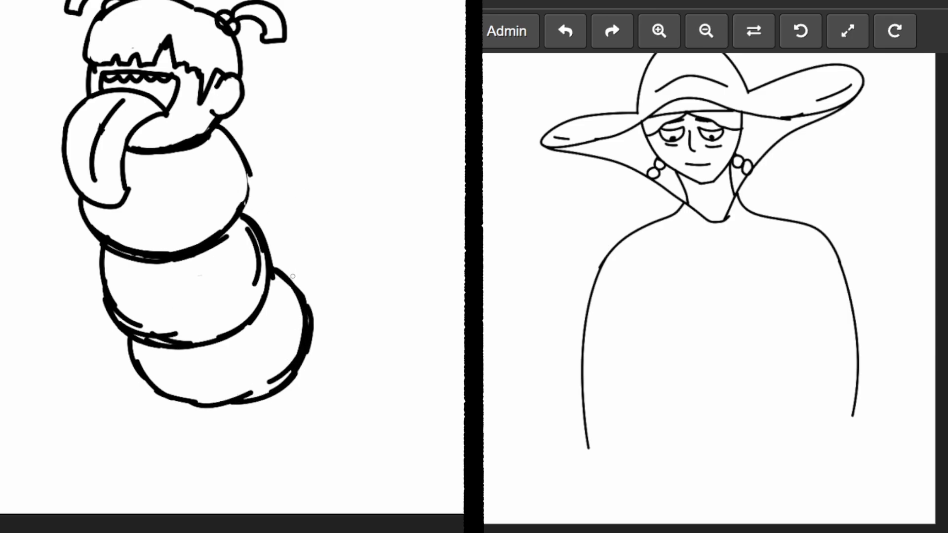
- Replace the lowest caterpillar segment with a new, thicker-edged one
{"action": "key", "text": "ctrl+z"}
{"action": "key", "text": "ctrl+z"}
{"action": "key", "text": "ctrl+z"}
{"action": "key", "text": "ctrl+z"}
{"action": "key", "text": "ctrl+z"}
{"action": "key", "text": "ctrl+z"}
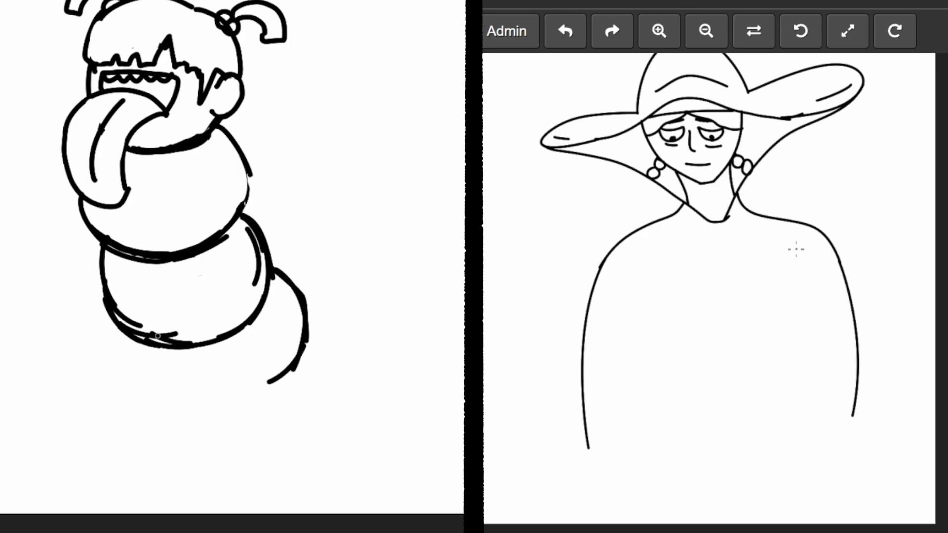
{"action": "mouse_move", "coordinate": [143, 344]}
{"action": "left_mouse_down"}
{"action": "mouse_move", "coordinate": [165, 400]}
{"action": "mouse_move", "coordinate": [215, 417]}
{"action": "mouse_move", "coordinate": [255, 409]}
{"action": "left_mouse_up"}
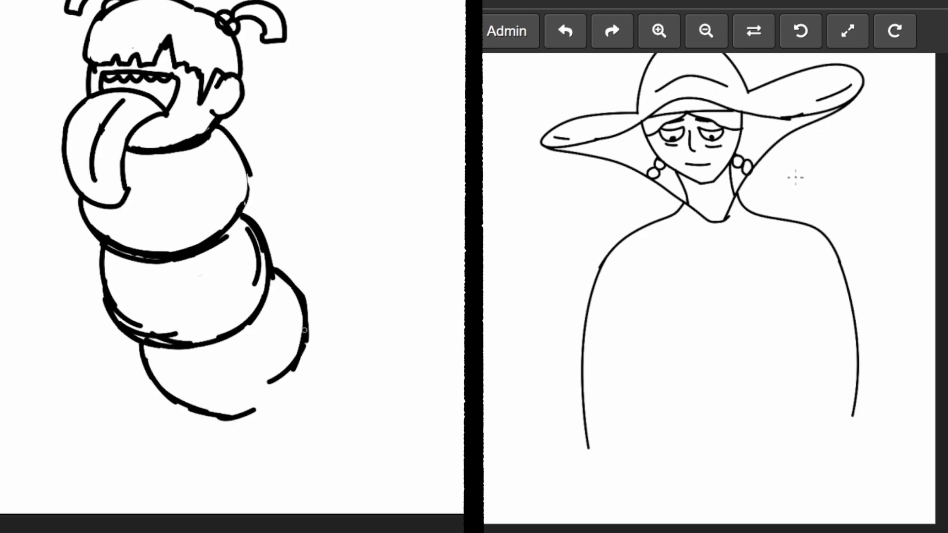
{"action": "mouse_move", "coordinate": [277, 271]}
{"action": "left_mouse_down"}
{"action": "mouse_move", "coordinate": [308, 311]}
{"action": "mouse_move", "coordinate": [299, 381]}
{"action": "mouse_move", "coordinate": [259, 400]}
{"action": "mouse_move", "coordinate": [178, 405]}
{"action": "mouse_move", "coordinate": [207, 405]}
{"action": "left_mouse_up"}
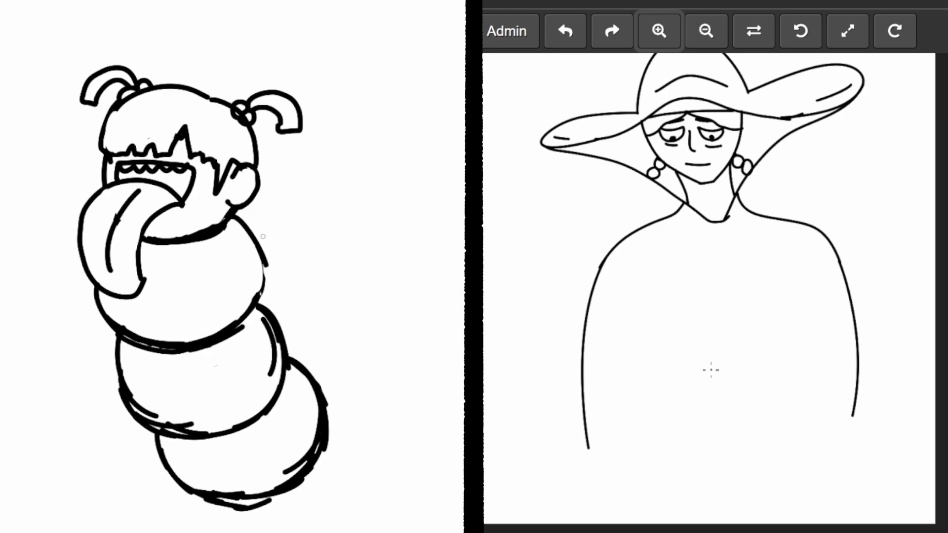
- Add inner arm lines below the shoulders and a curve beneath the girl's head
{"action": "left_click_drag", "start_coordinate": [638, 410], "coordinate": [634, 429]}
{"action": "left_click_drag", "start_coordinate": [779, 301], "coordinate": [795, 428]}
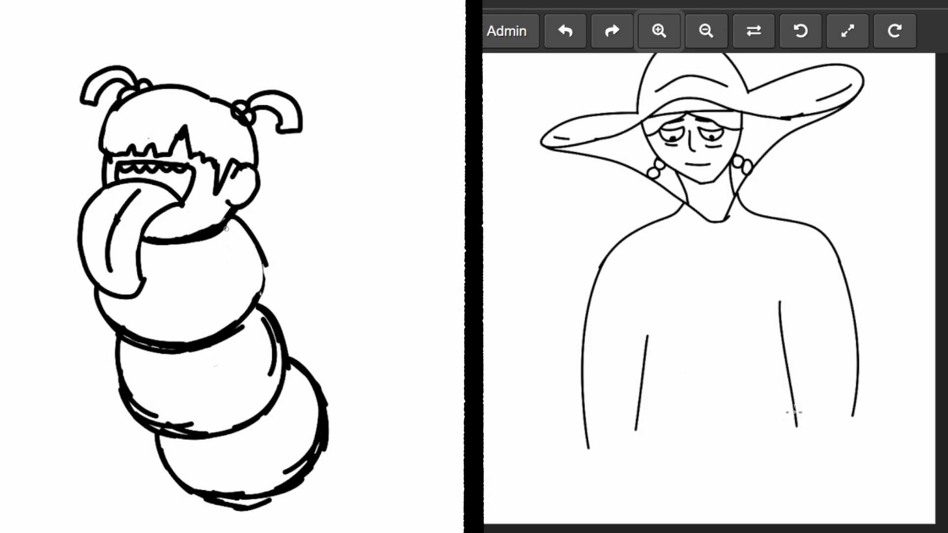
{"action": "mouse_move", "coordinate": [224, 227]}
{"action": "left_mouse_down"}
{"action": "mouse_move", "coordinate": [189, 267]}
{"action": "mouse_move", "coordinate": [144, 274]}
{"action": "left_mouse_up"}
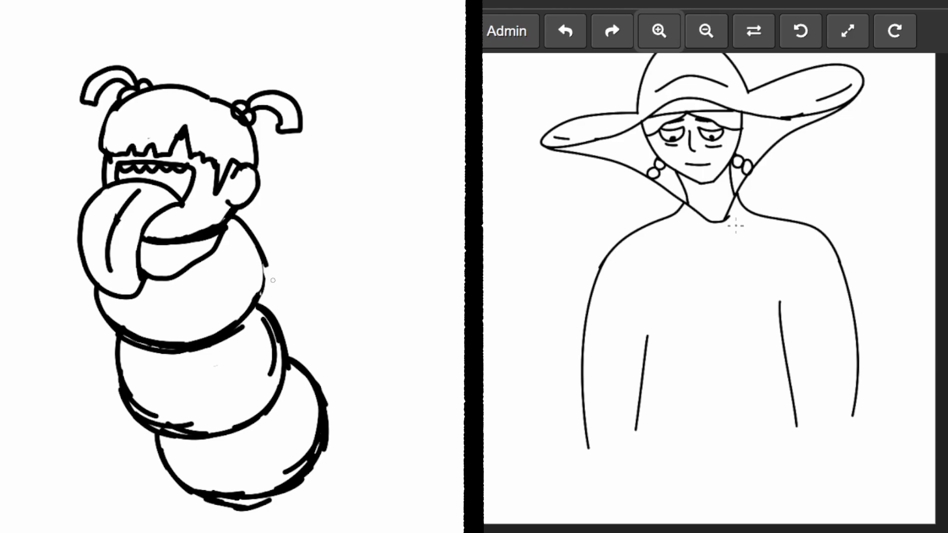
{"action": "left_click_drag", "start_coordinate": [273, 280], "coordinate": [248, 172]}
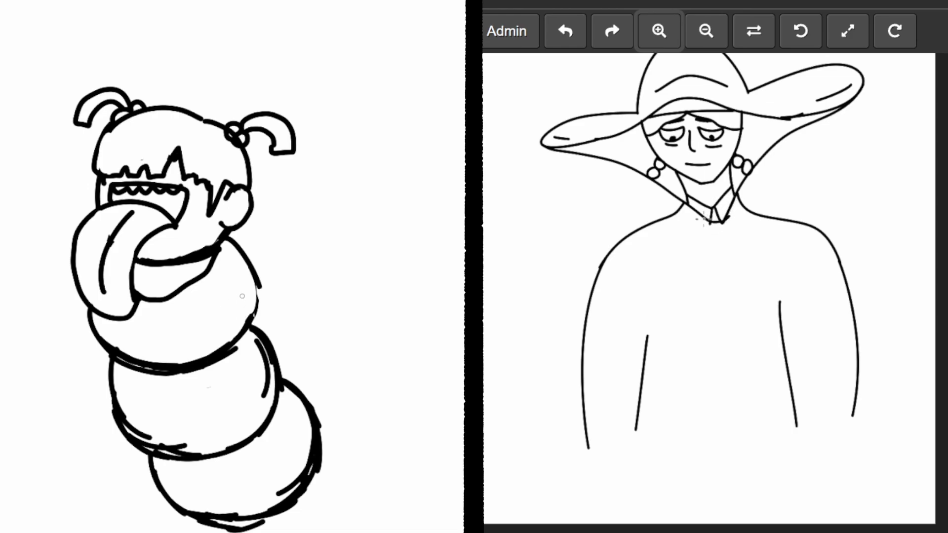
- Draw the girl's two raised arms, one capped with a mitten
{"action": "mouse_move", "coordinate": [244, 289]}
{"action": "left_mouse_down"}
{"action": "mouse_move", "coordinate": [240, 265]}
{"action": "mouse_move", "coordinate": [286, 211]}
{"action": "left_mouse_up"}
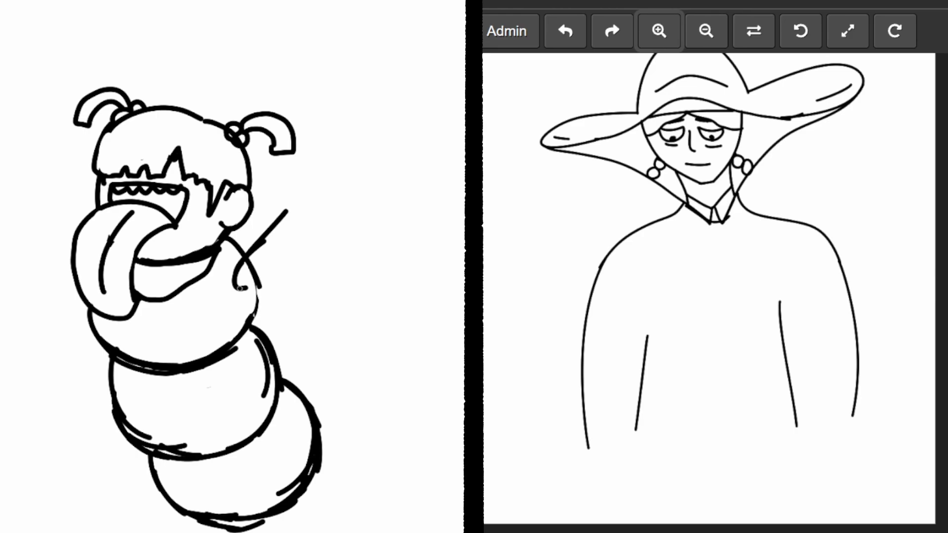
{"action": "mouse_move", "coordinate": [258, 287]}
{"action": "left_mouse_down"}
{"action": "mouse_move", "coordinate": [313, 218]}
{"action": "mouse_move", "coordinate": [303, 183]}
{"action": "left_mouse_up"}
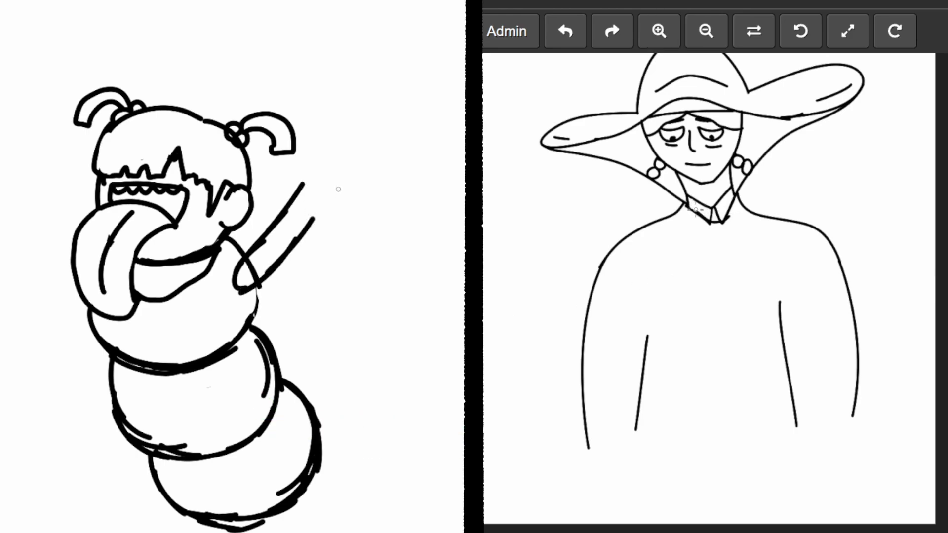
{"action": "mouse_move", "coordinate": [300, 185]}
{"action": "left_mouse_down"}
{"action": "mouse_move", "coordinate": [322, 210]}
{"action": "mouse_move", "coordinate": [289, 175]}
{"action": "mouse_move", "coordinate": [316, 167]}
{"action": "mouse_move", "coordinate": [338, 191]}
{"action": "mouse_move", "coordinate": [326, 220]}
{"action": "mouse_move", "coordinate": [290, 174]}
{"action": "mouse_move", "coordinate": [287, 185]}
{"action": "left_mouse_up"}
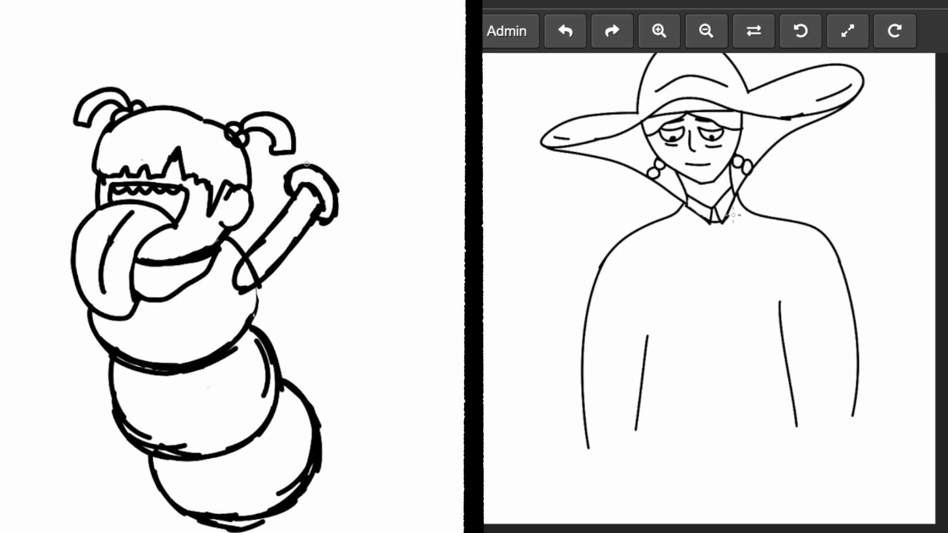
{"action": "left_click_drag", "start_coordinate": [306, 165], "coordinate": [321, 143]}
{"action": "left_click_drag", "start_coordinate": [338, 195], "coordinate": [356, 170]}
{"action": "mouse_move", "coordinate": [321, 142]}
{"action": "left_mouse_down"}
{"action": "mouse_move", "coordinate": [307, 123]}
{"action": "mouse_move", "coordinate": [342, 103]}
{"action": "mouse_move", "coordinate": [370, 145]}
{"action": "mouse_move", "coordinate": [357, 176]}
{"action": "left_mouse_up"}
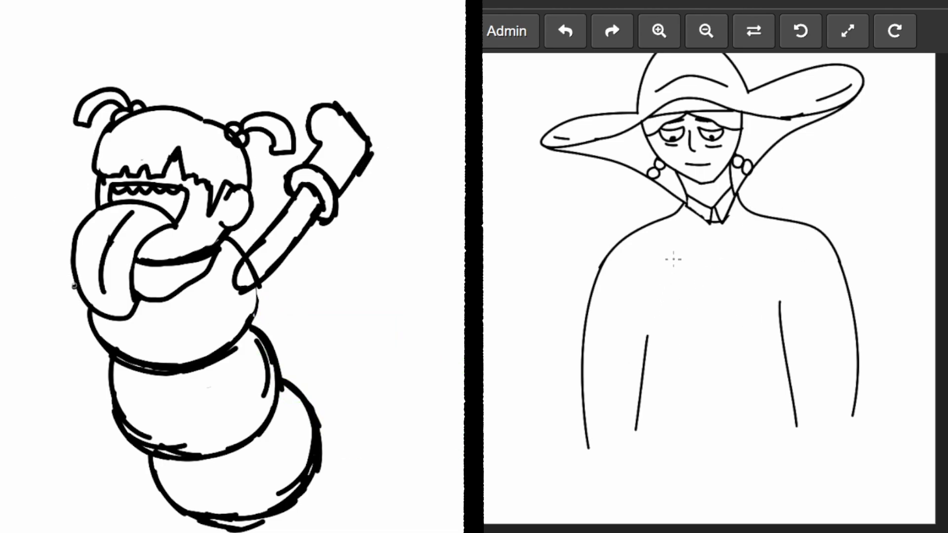
{"action": "mouse_move", "coordinate": [74, 287]}
{"action": "left_mouse_down"}
{"action": "mouse_move", "coordinate": [31, 211]}
{"action": "mouse_move", "coordinate": [28, 194]}
{"action": "mouse_move", "coordinate": [41, 189]}
{"action": "mouse_move", "coordinate": [74, 236]}
{"action": "mouse_move", "coordinate": [16, 230]}
{"action": "mouse_move", "coordinate": [6, 208]}
{"action": "mouse_move", "coordinate": [40, 170]}
{"action": "mouse_move", "coordinate": [64, 191]}
{"action": "mouse_move", "coordinate": [68, 215]}
{"action": "left_mouse_up"}
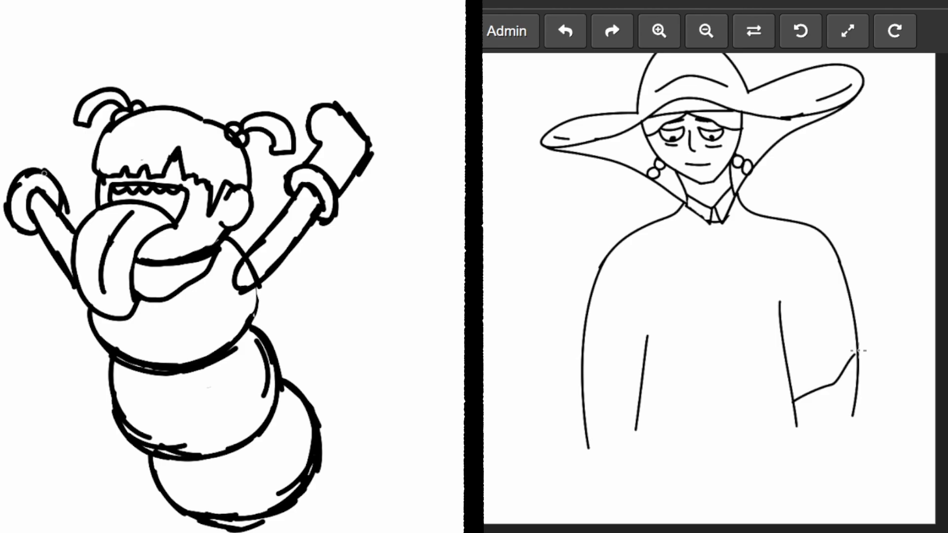
- Close the woman's sleeve hems, extend both arms downward, and add a waist line
{"action": "left_click_drag", "start_coordinate": [854, 355], "coordinate": [858, 350]}
{"action": "left_click_drag", "start_coordinate": [18, 149], "coordinate": [37, 167]}
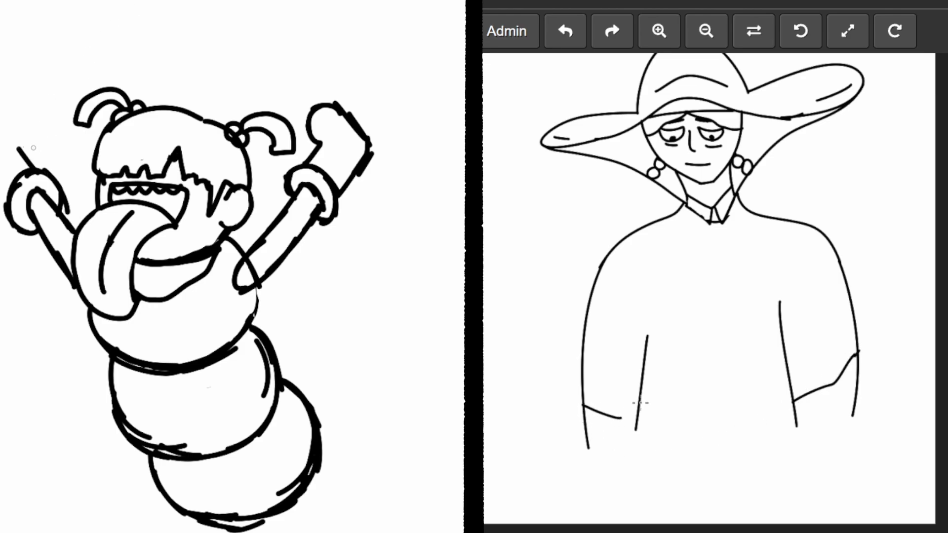
{"action": "left_click_drag", "start_coordinate": [584, 405], "coordinate": [646, 397]}
{"action": "left_click_drag", "start_coordinate": [585, 446], "coordinate": [615, 523]}
{"action": "left_click_drag", "start_coordinate": [636, 428], "coordinate": [668, 522]}
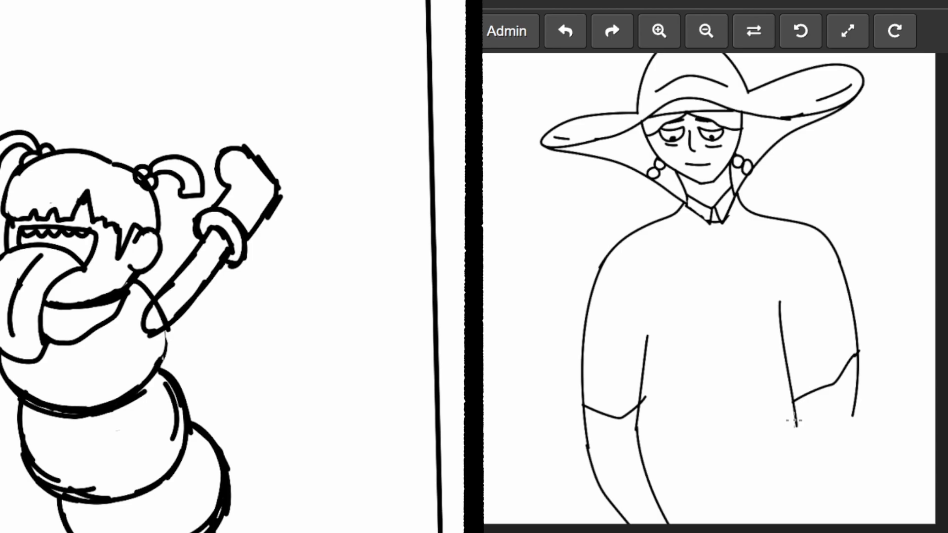
{"action": "left_click_drag", "start_coordinate": [792, 421], "coordinate": [796, 522]}
{"action": "left_click_drag", "start_coordinate": [856, 412], "coordinate": [825, 523]}
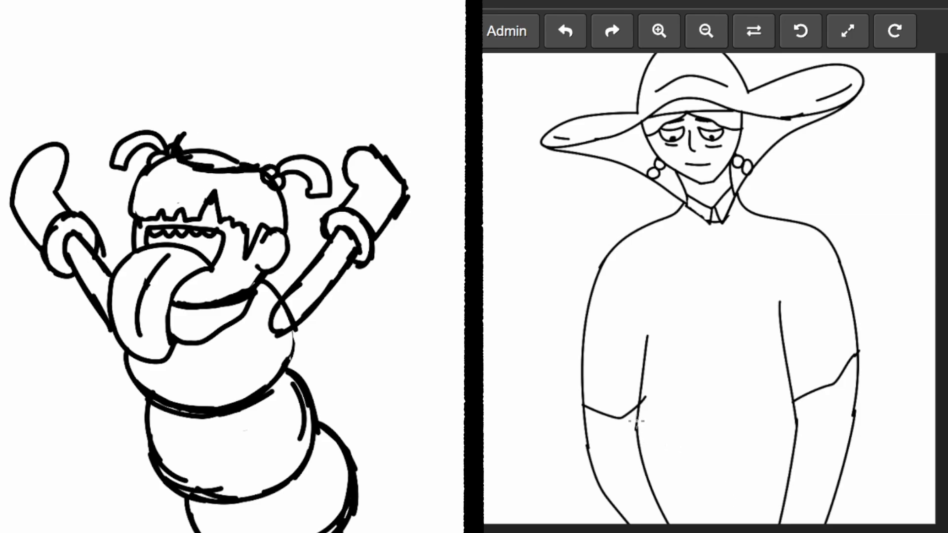
{"action": "mouse_move", "coordinate": [636, 421]}
{"action": "left_mouse_down"}
{"action": "mouse_move", "coordinate": [709, 425]}
{"action": "mouse_move", "coordinate": [741, 444]}
{"action": "mouse_move", "coordinate": [712, 419]}
{"action": "mouse_move", "coordinate": [760, 421]}
{"action": "mouse_move", "coordinate": [796, 407]}
{"action": "left_mouse_up"}
- Draw the belt's lower edge and two small chest buttons
{"action": "key", "text": "ctrl+z"}
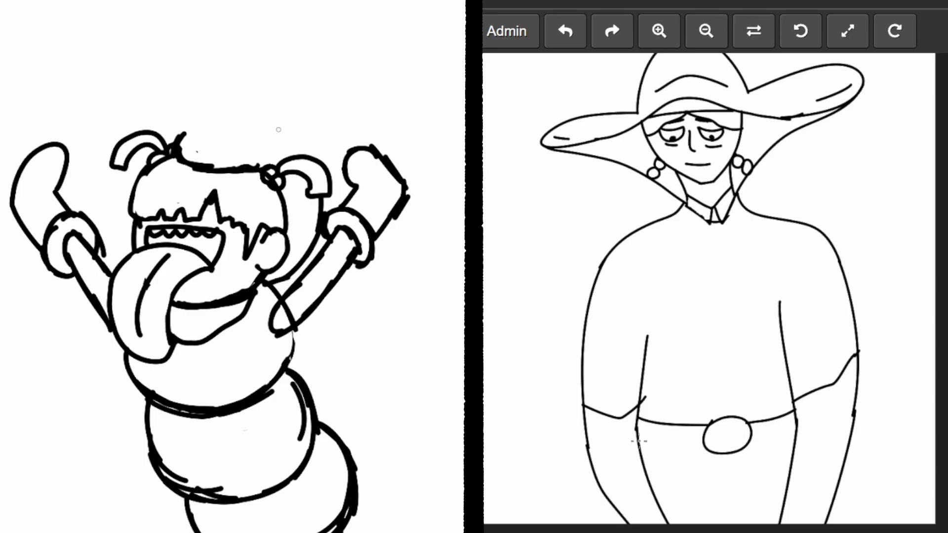
{"action": "mouse_move", "coordinate": [639, 441]}
{"action": "left_mouse_down"}
{"action": "mouse_move", "coordinate": [707, 452]}
{"action": "mouse_move", "coordinate": [799, 447]}
{"action": "left_mouse_up"}
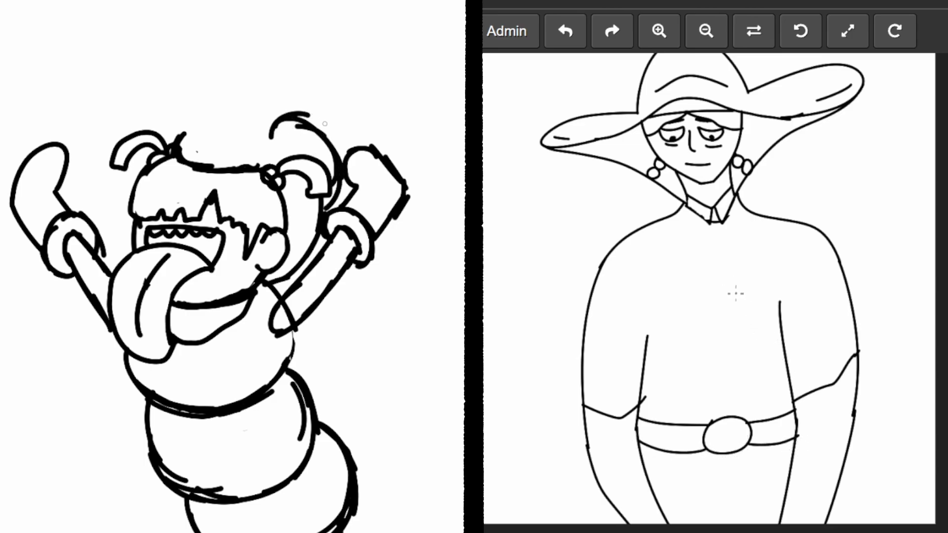
{"action": "left_click_drag", "start_coordinate": [700, 291], "coordinate": [715, 286]}
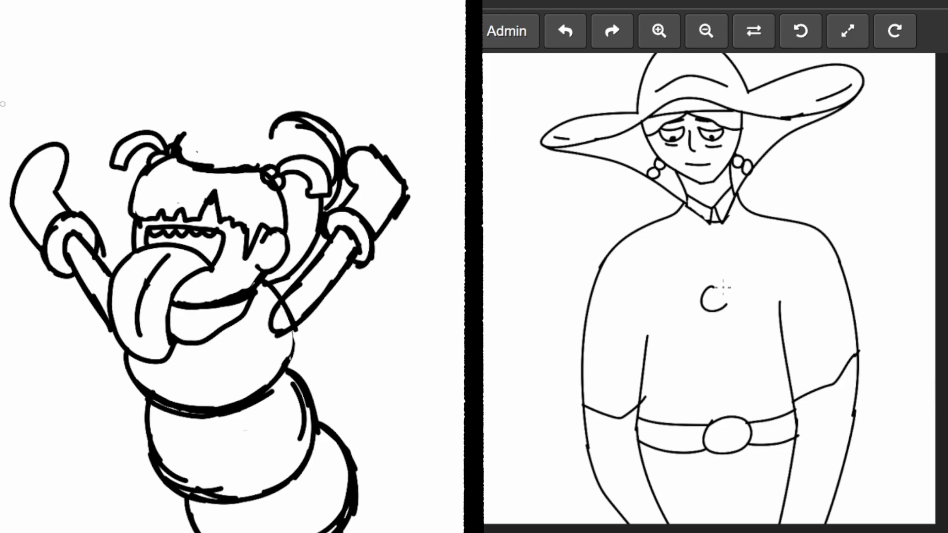
{"action": "mouse_move", "coordinate": [727, 348]}
{"action": "left_mouse_down"}
{"action": "mouse_move", "coordinate": [729, 371]}
{"action": "mouse_move", "coordinate": [725, 343]}
{"action": "left_mouse_up"}
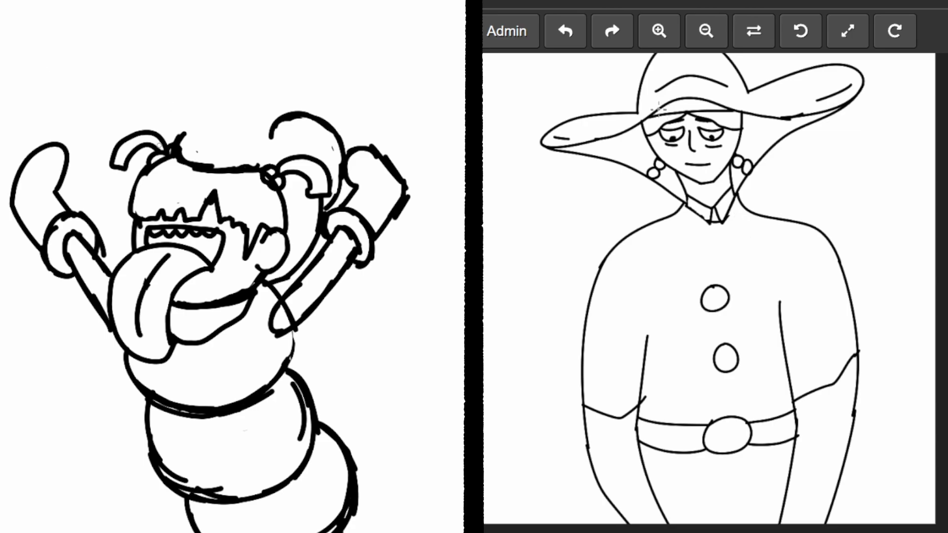
- Give the girl a rounded hair bun, hair strands, a curled antenna tip, and ear details
{"action": "left_click_drag", "start_coordinate": [657, 110], "coordinate": [722, 103]}
{"action": "mouse_move", "coordinate": [124, 138]}
{"action": "left_mouse_down"}
{"action": "mouse_move", "coordinate": [126, 118]}
{"action": "mouse_move", "coordinate": [155, 96]}
{"action": "mouse_move", "coordinate": [176, 99]}
{"action": "mouse_move", "coordinate": [141, 97]}
{"action": "mouse_move", "coordinate": [145, 59]}
{"action": "mouse_move", "coordinate": [181, 49]}
{"action": "mouse_move", "coordinate": [226, 111]}
{"action": "mouse_move", "coordinate": [202, 141]}
{"action": "left_mouse_up"}
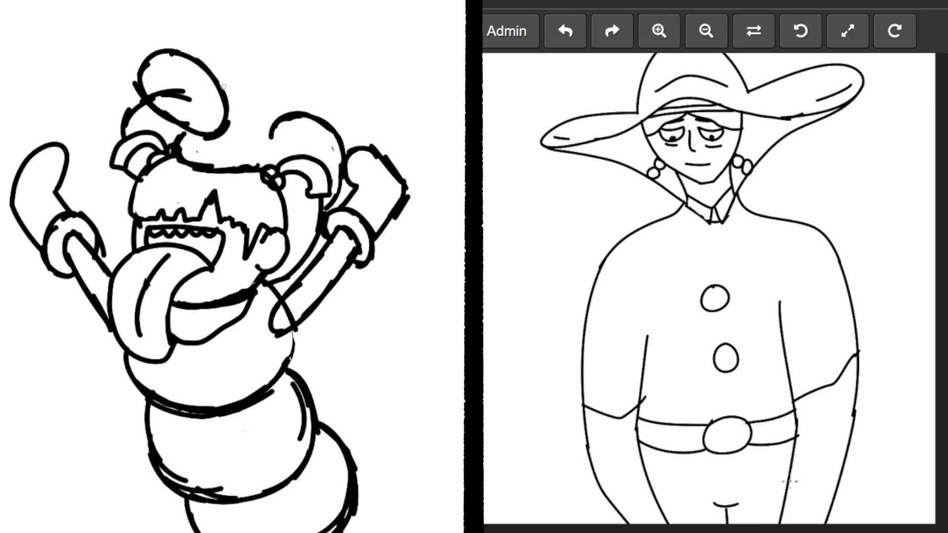
{"action": "mouse_move", "coordinate": [224, 87]}
{"action": "left_mouse_down"}
{"action": "mouse_move", "coordinate": [252, 68]}
{"action": "mouse_move", "coordinate": [281, 70]}
{"action": "mouse_move", "coordinate": [309, 120]}
{"action": "left_mouse_up"}
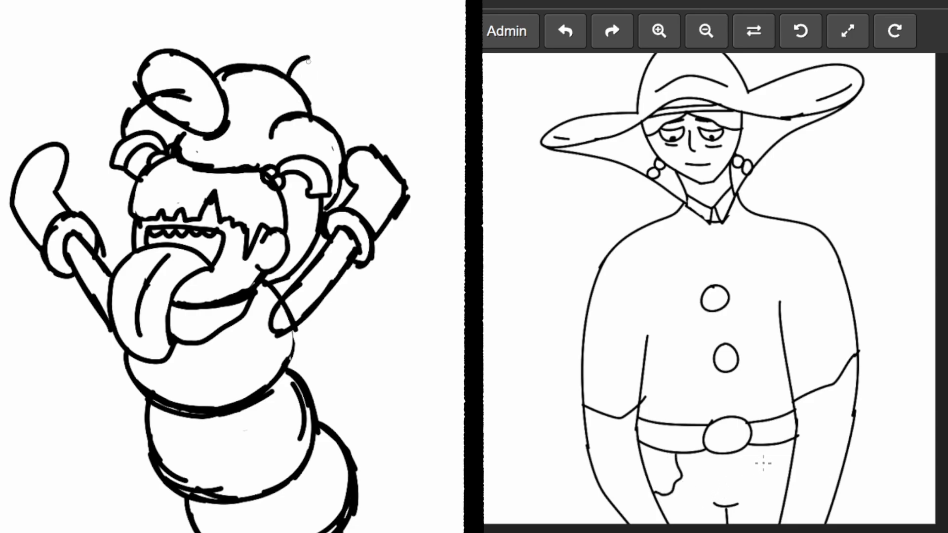
{"action": "mouse_move", "coordinate": [289, 74]}
{"action": "left_mouse_down"}
{"action": "mouse_move", "coordinate": [309, 46]}
{"action": "mouse_move", "coordinate": [345, 68]}
{"action": "mouse_move", "coordinate": [359, 58]}
{"action": "mouse_move", "coordinate": [353, 74]}
{"action": "left_mouse_up"}
{"action": "left_click", "coordinate": [335, 46]}
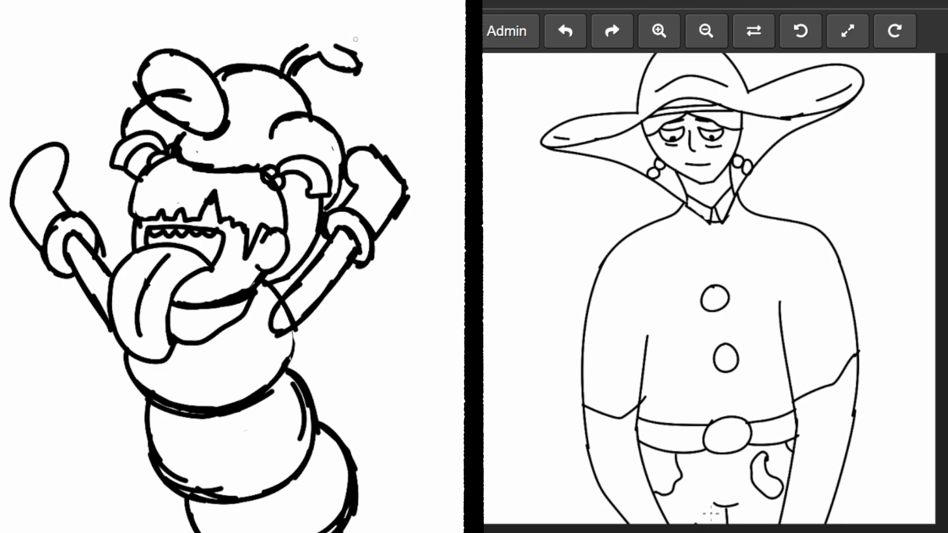
{"action": "mouse_move", "coordinate": [348, 42]}
{"action": "left_mouse_down"}
{"action": "mouse_move", "coordinate": [330, 11]}
{"action": "mouse_move", "coordinate": [381, 22]}
{"action": "mouse_move", "coordinate": [362, 58]}
{"action": "mouse_move", "coordinate": [354, 39]}
{"action": "mouse_move", "coordinate": [327, 30]}
{"action": "mouse_move", "coordinate": [366, 41]}
{"action": "left_mouse_up"}
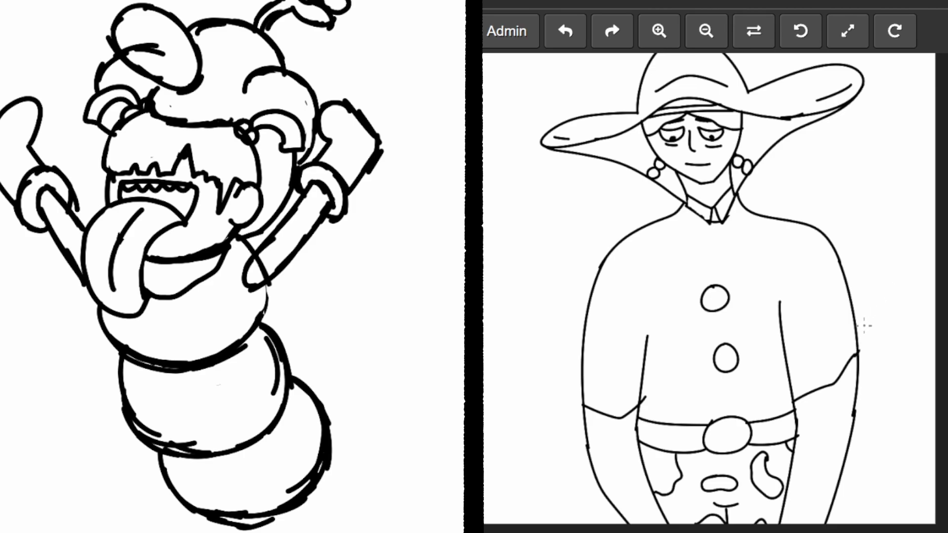
{"action": "left_click_drag", "start_coordinate": [146, 44], "coordinate": [157, 49]}
{"action": "left_click_drag", "start_coordinate": [147, 50], "coordinate": [173, 56]}
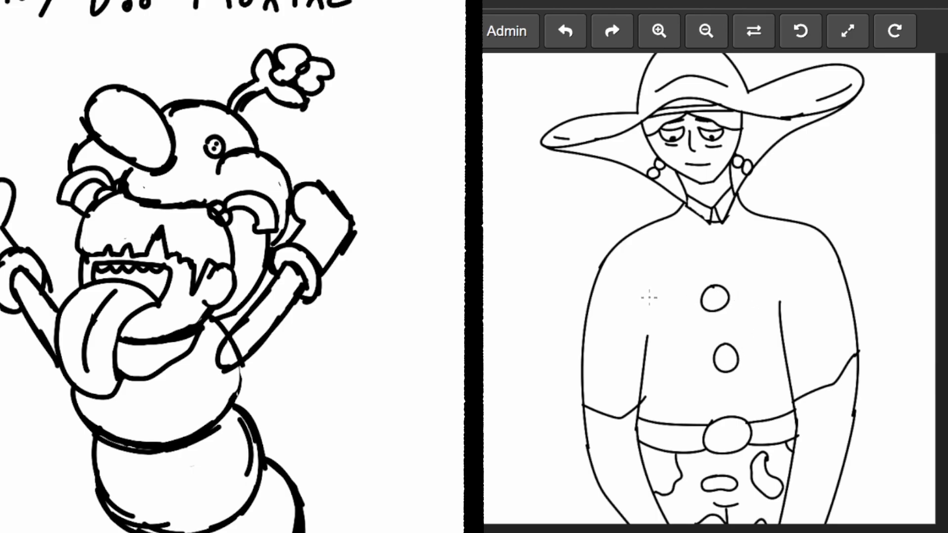
- Brush a tiny hat in the chest pocket, then erase the caterpillar's bottom circle outline
{"action": "mouse_move", "coordinate": [650, 303]}
{"action": "left_mouse_down"}
{"action": "mouse_move", "coordinate": [691, 294]}
{"action": "mouse_move", "coordinate": [651, 283]}
{"action": "mouse_move", "coordinate": [692, 292]}
{"action": "left_mouse_up"}
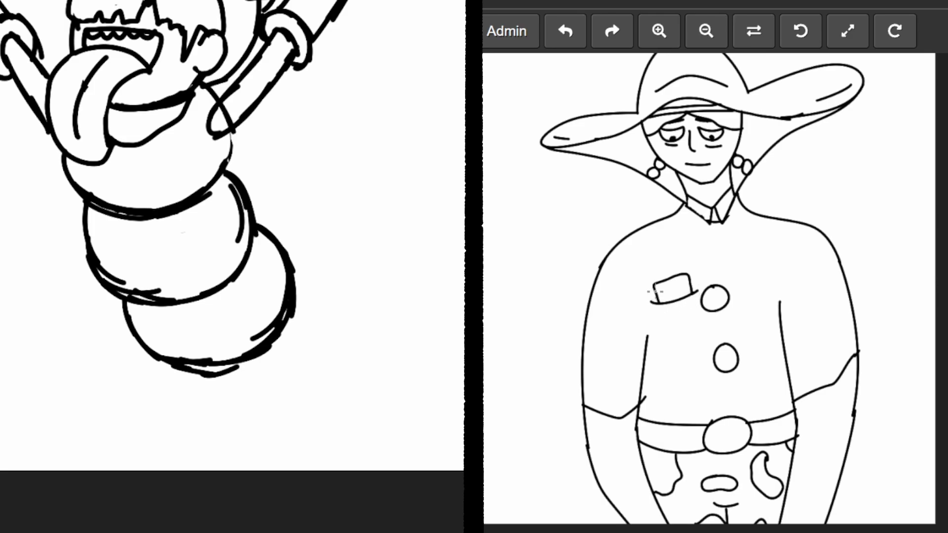
{"action": "mouse_move", "coordinate": [679, 282]}
{"action": "left_mouse_down"}
{"action": "mouse_move", "coordinate": [689, 284]}
{"action": "mouse_move", "coordinate": [664, 300]}
{"action": "left_mouse_up"}
{"action": "left_click_drag", "start_coordinate": [118, 300], "coordinate": [126, 307]}
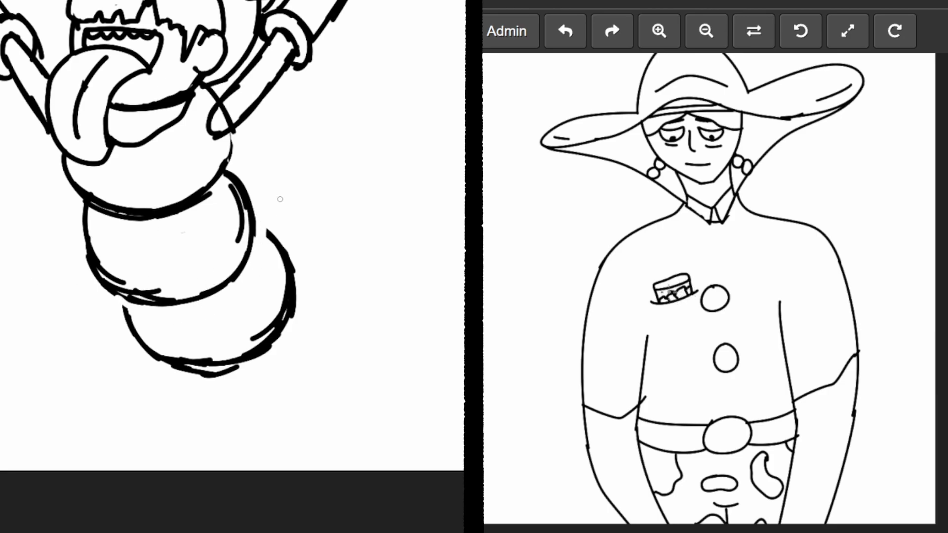
{"action": "left_click_drag", "start_coordinate": [276, 231], "coordinate": [283, 268]}
{"action": "mouse_move", "coordinate": [277, 308]}
{"action": "left_mouse_down"}
{"action": "mouse_move", "coordinate": [256, 323]}
{"action": "mouse_move", "coordinate": [261, 357]}
{"action": "left_mouse_up"}
{"action": "mouse_move", "coordinate": [867, 300]}
{"action": "left_mouse_down"}
{"action": "mouse_move", "coordinate": [845, 453]}
{"action": "mouse_move", "coordinate": [834, 311]}
{"action": "left_mouse_up"}
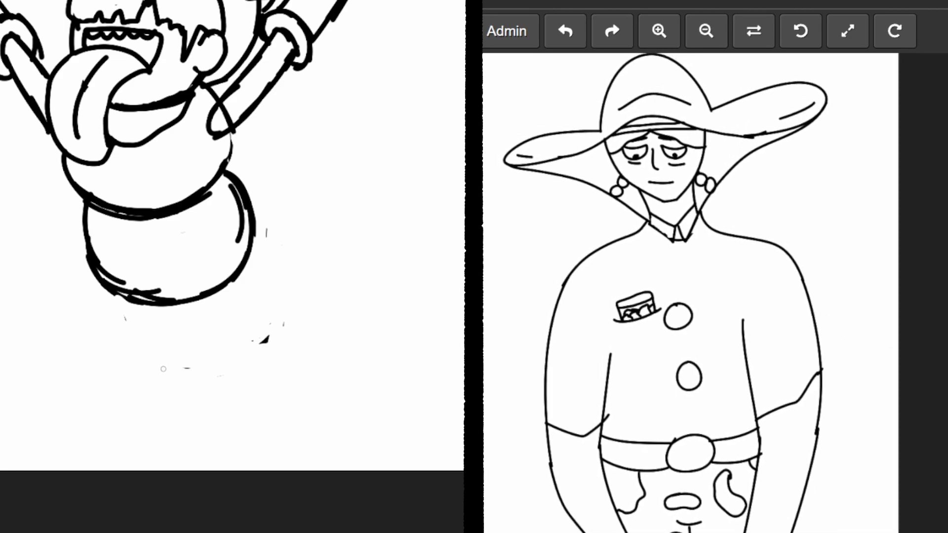
{"action": "left_click_drag", "start_coordinate": [870, 277], "coordinate": [874, 291]}
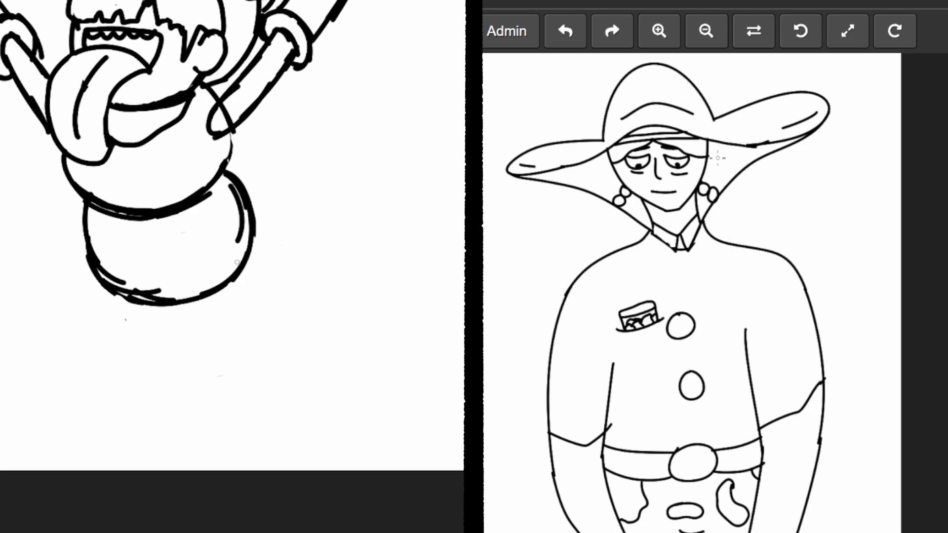
- Fill the hat yellow-green, draw the V-shaped collar, and retrace the caterpillar body
{"action": "left_click", "coordinate": [661, 86]}
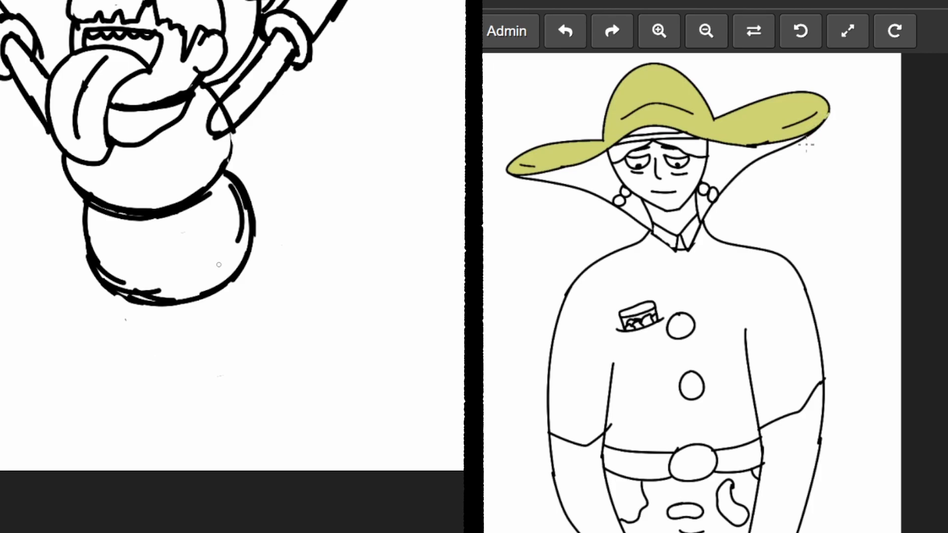
{"action": "left_click_drag", "start_coordinate": [821, 123], "coordinate": [756, 190]}
{"action": "key", "text": "ctrl+z"}
{"action": "left_click_drag", "start_coordinate": [811, 137], "coordinate": [731, 233]}
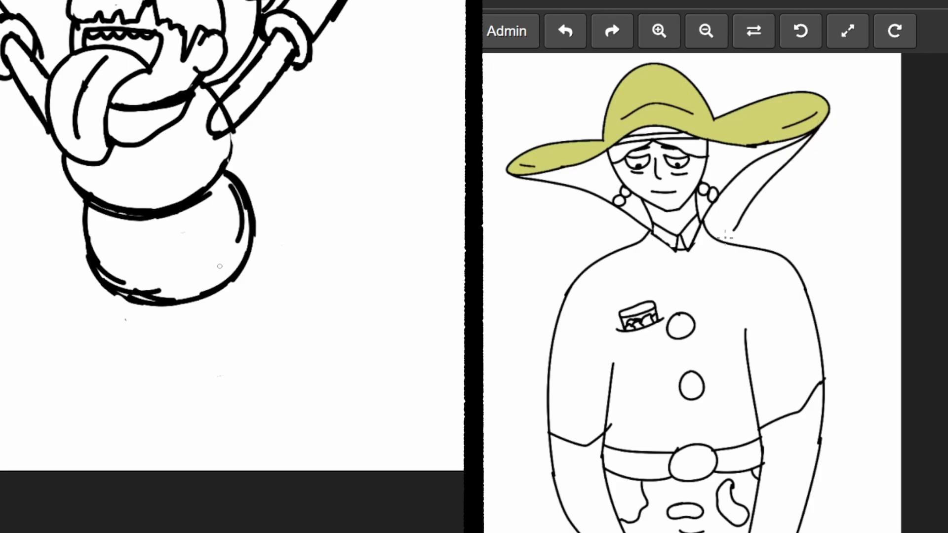
{"action": "left_click_drag", "start_coordinate": [522, 183], "coordinate": [643, 253]}
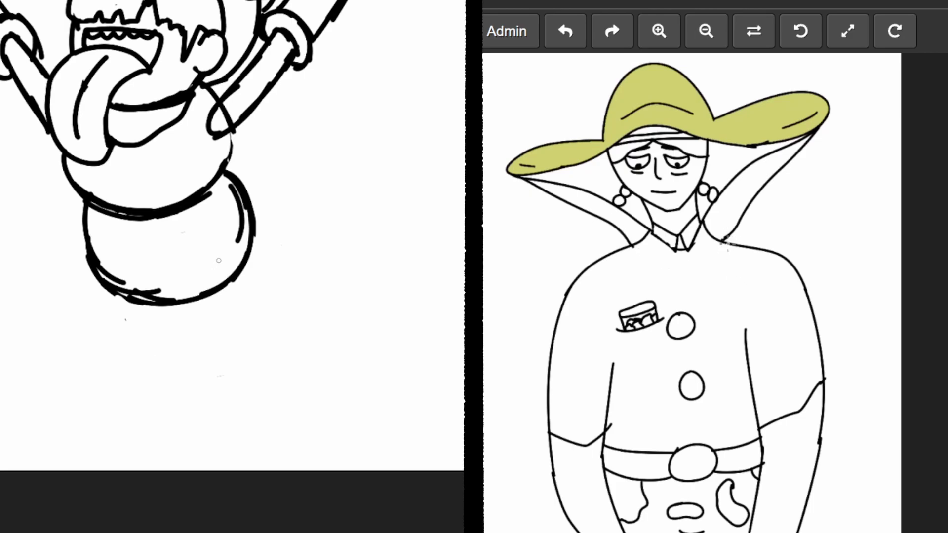
{"action": "mouse_move", "coordinate": [631, 246]}
{"action": "left_mouse_down"}
{"action": "mouse_move", "coordinate": [655, 262]}
{"action": "mouse_move", "coordinate": [700, 267]}
{"action": "mouse_move", "coordinate": [720, 256]}
{"action": "left_mouse_up"}
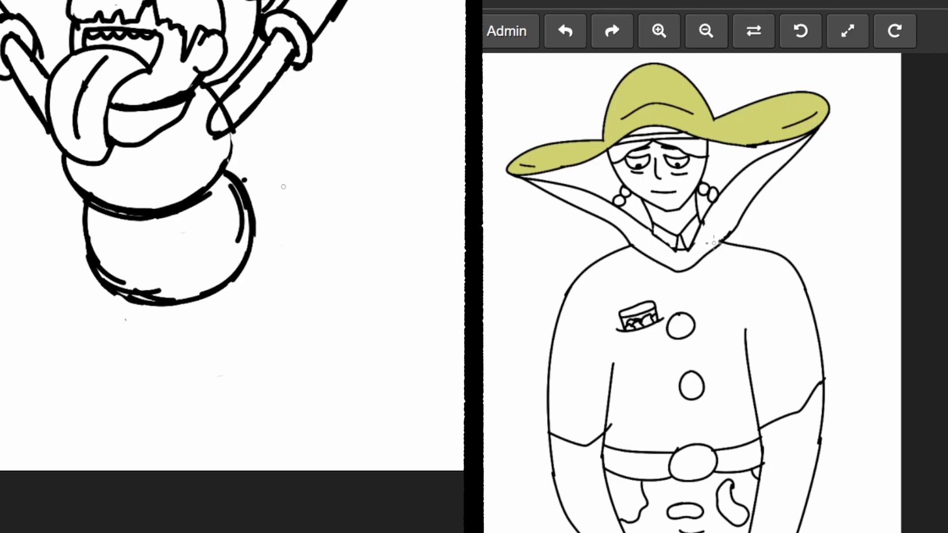
{"action": "mouse_move", "coordinate": [241, 180]}
{"action": "left_mouse_down"}
{"action": "mouse_move", "coordinate": [301, 209]}
{"action": "mouse_move", "coordinate": [308, 255]}
{"action": "mouse_move", "coordinate": [274, 283]}
{"action": "mouse_move", "coordinate": [210, 299]}
{"action": "mouse_move", "coordinate": [301, 239]}
{"action": "left_mouse_up"}
{"action": "mouse_move", "coordinate": [232, 177]}
{"action": "left_mouse_down"}
{"action": "mouse_move", "coordinate": [280, 167]}
{"action": "mouse_move", "coordinate": [305, 255]}
{"action": "left_mouse_up"}
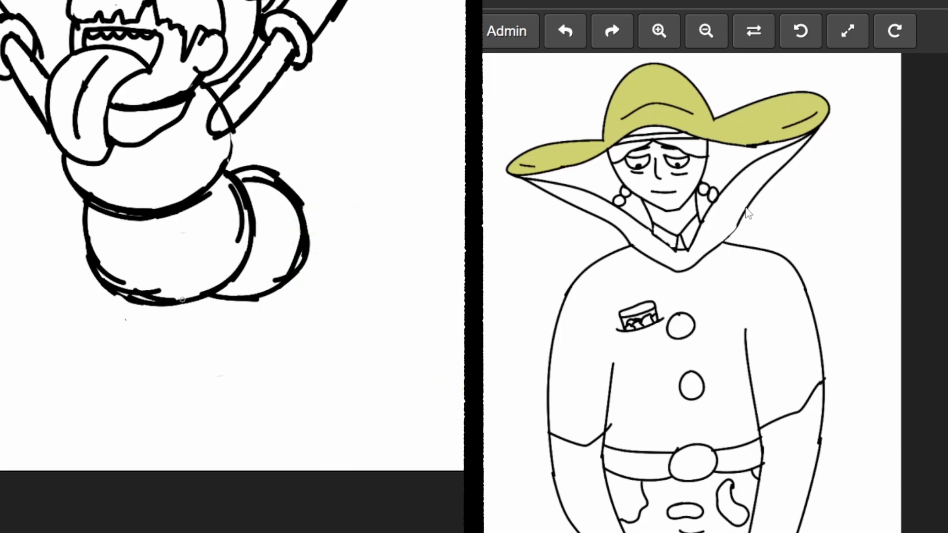
- Fill the collar yellow
{"action": "left_click", "coordinate": [732, 231]}
{"action": "key", "text": "ctrl+z"}
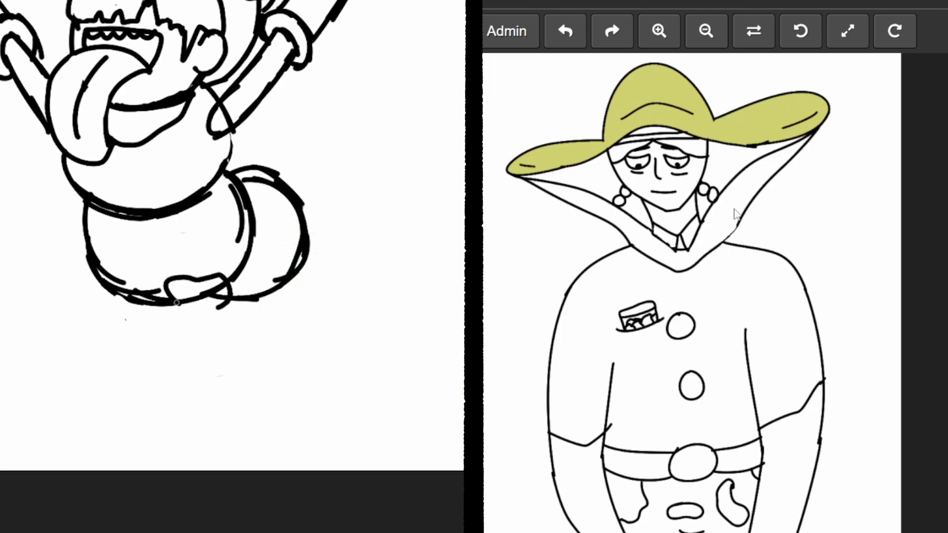
{"action": "left_click", "coordinate": [729, 194]}
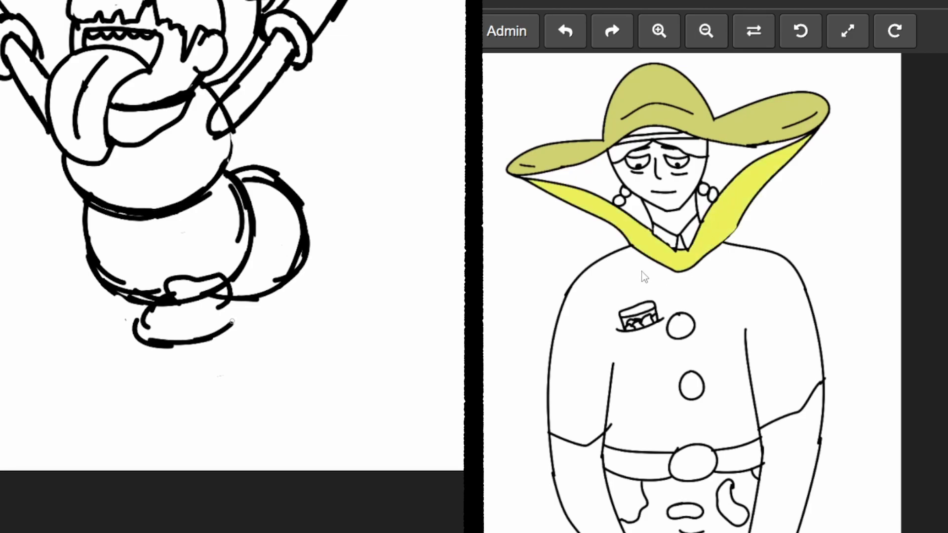
{"action": "key", "text": "ctrl+z"}
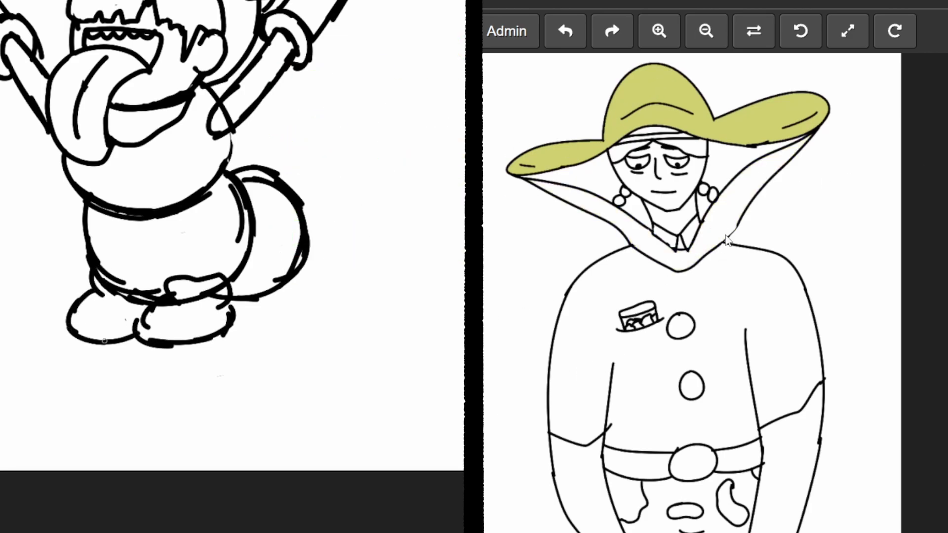
{"action": "key", "text": "ctrl+y"}
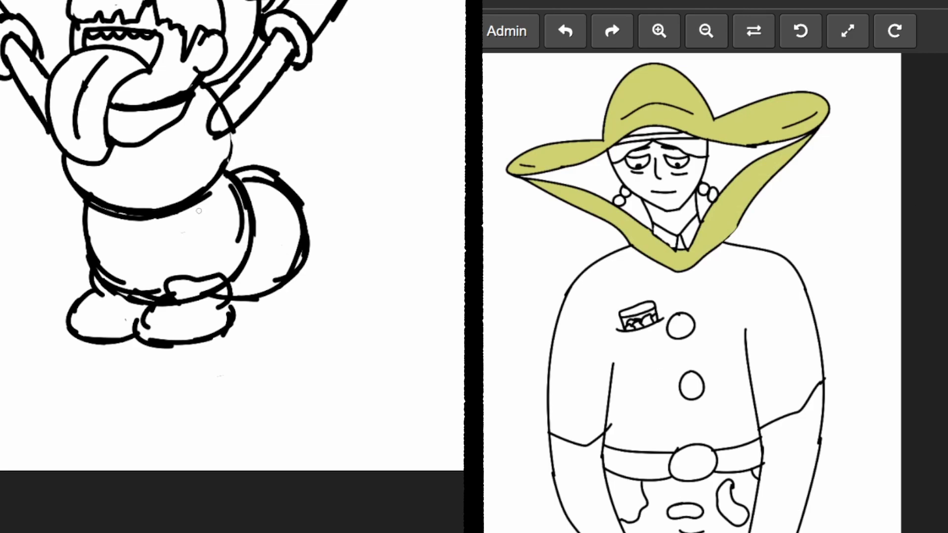
- Fill the inner brim areas and the hair beside the neck dark grey
{"action": "left_click", "coordinate": [733, 175]}
{"action": "left_click", "coordinate": [605, 185]}
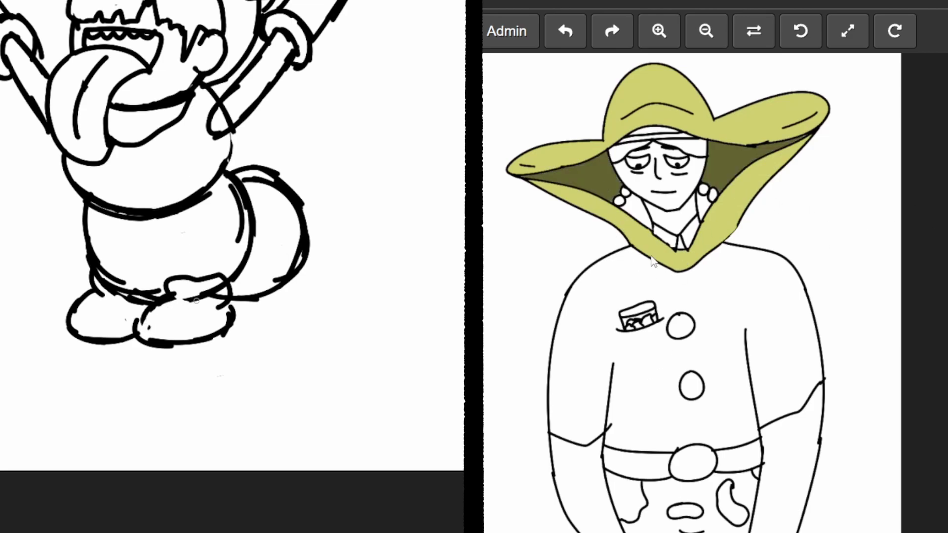
{"action": "key", "text": "ctrl+z"}
{"action": "left_click", "coordinate": [724, 167]}
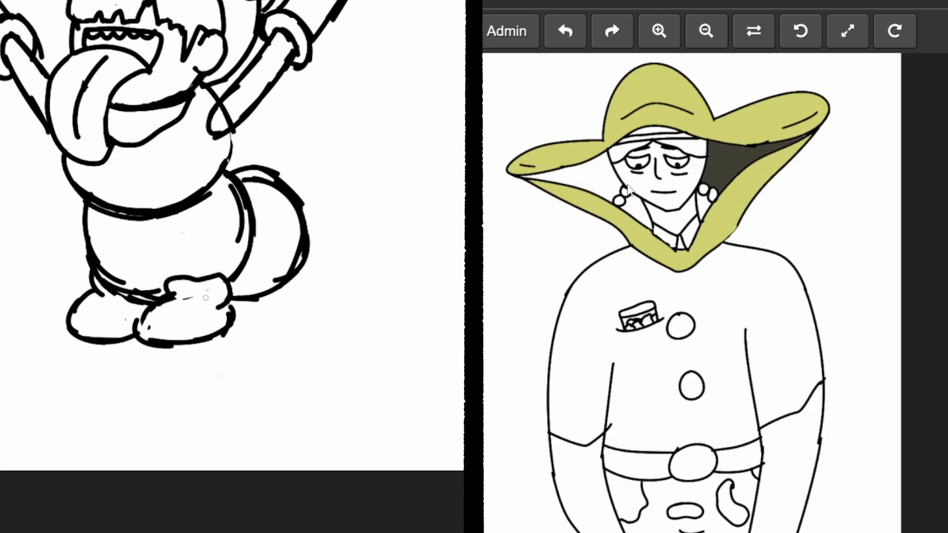
{"action": "left_click", "coordinate": [605, 184]}
{"action": "left_click", "coordinate": [638, 212]}
{"action": "left_click", "coordinate": [704, 209]}
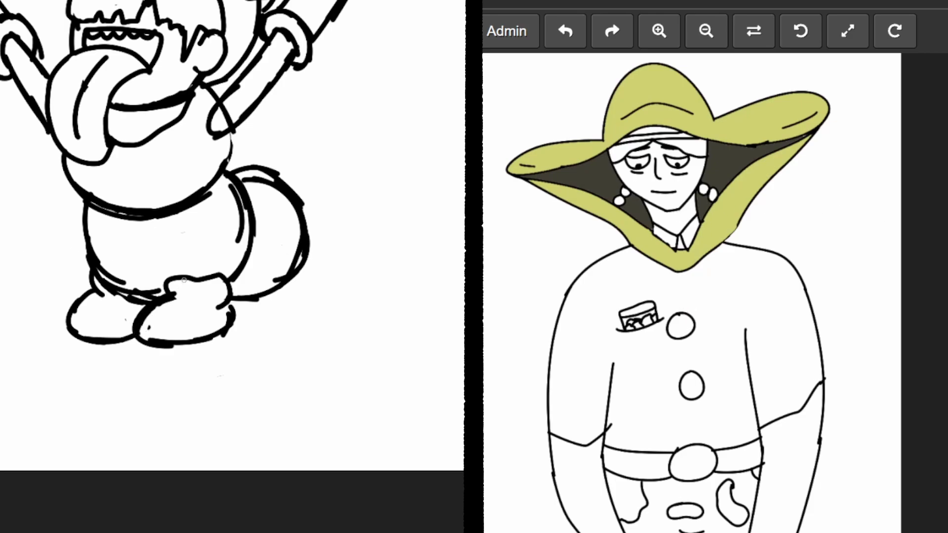
- Fill the hat band red, sketch the caterpillar's tail, and colour both earrings red
{"action": "left_click", "coordinate": [651, 133]}
{"action": "mouse_move", "coordinate": [263, 169]}
{"action": "left_mouse_down"}
{"action": "mouse_move", "coordinate": [337, 183]}
{"action": "mouse_move", "coordinate": [356, 215]}
{"action": "left_mouse_up"}
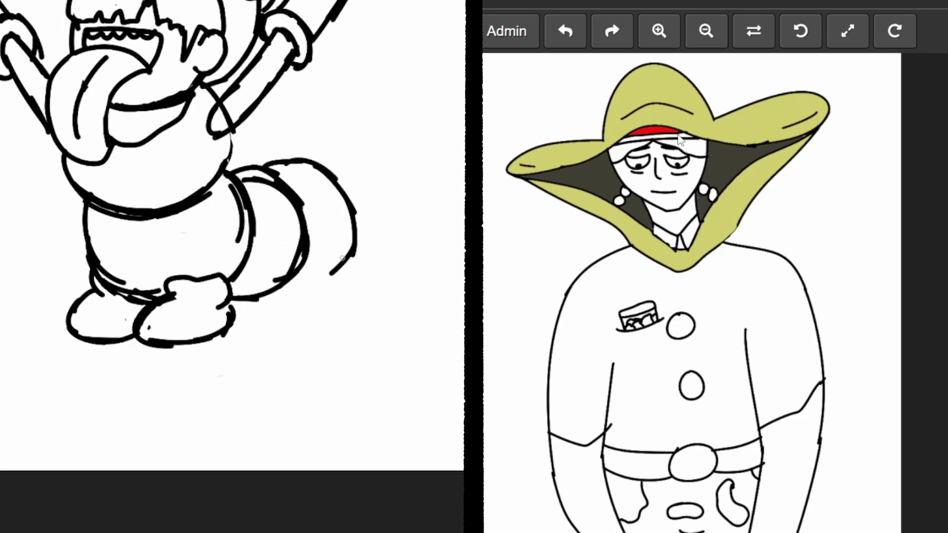
{"action": "left_click_drag", "start_coordinate": [619, 143], "coordinate": [692, 136]}
{"action": "mouse_move", "coordinate": [355, 215]}
{"action": "left_mouse_down"}
{"action": "mouse_move", "coordinate": [304, 175]}
{"action": "mouse_move", "coordinate": [263, 165]}
{"action": "mouse_move", "coordinate": [323, 207]}
{"action": "mouse_move", "coordinate": [363, 271]}
{"action": "mouse_move", "coordinate": [319, 319]}
{"action": "left_mouse_up"}
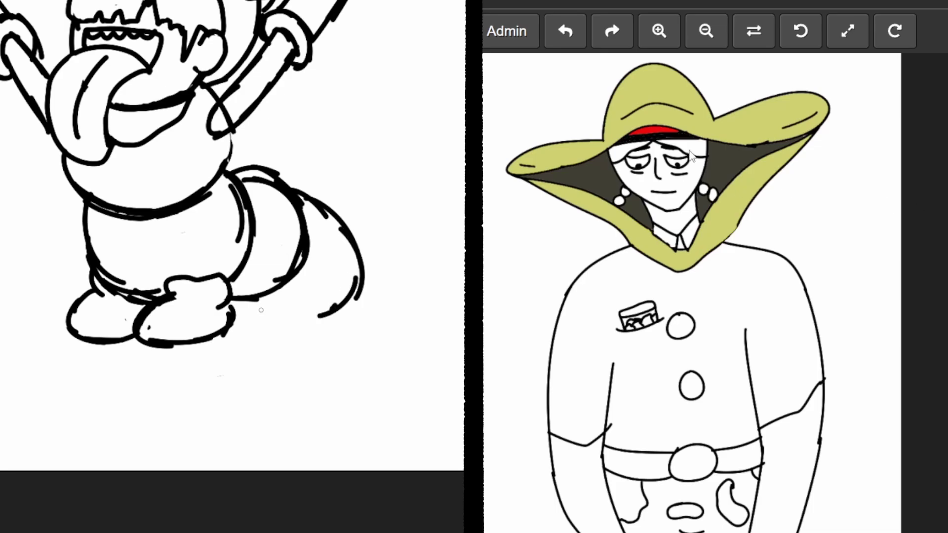
{"action": "left_click_drag", "start_coordinate": [238, 300], "coordinate": [305, 324]}
{"action": "left_click_drag", "start_coordinate": [615, 151], "coordinate": [703, 152]}
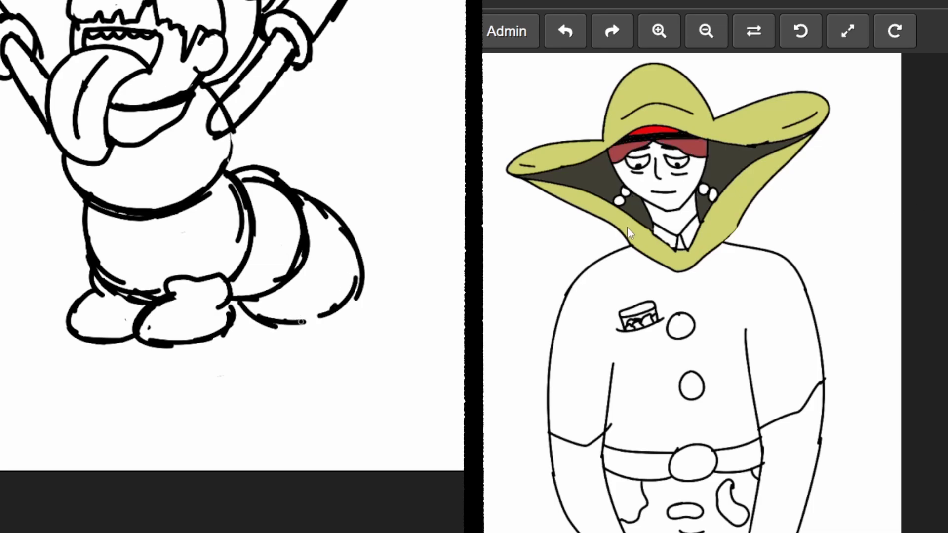
{"action": "left_click", "coordinate": [619, 196]}
{"action": "left_click", "coordinate": [704, 190]}
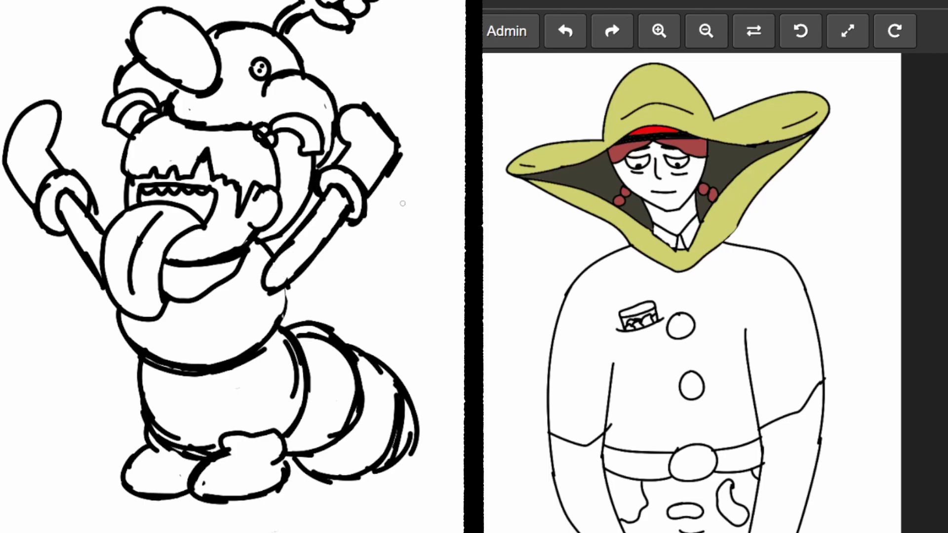
- Fill the man's face pale yellow, undoing the rejected green and olive tries
{"action": "left_click", "coordinate": [690, 194]}
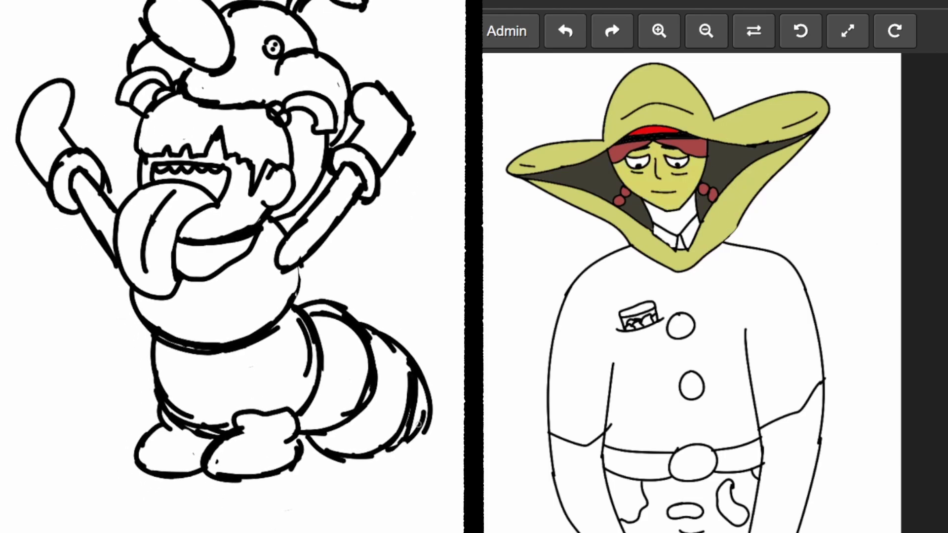
{"action": "key", "text": "ctrl+z"}
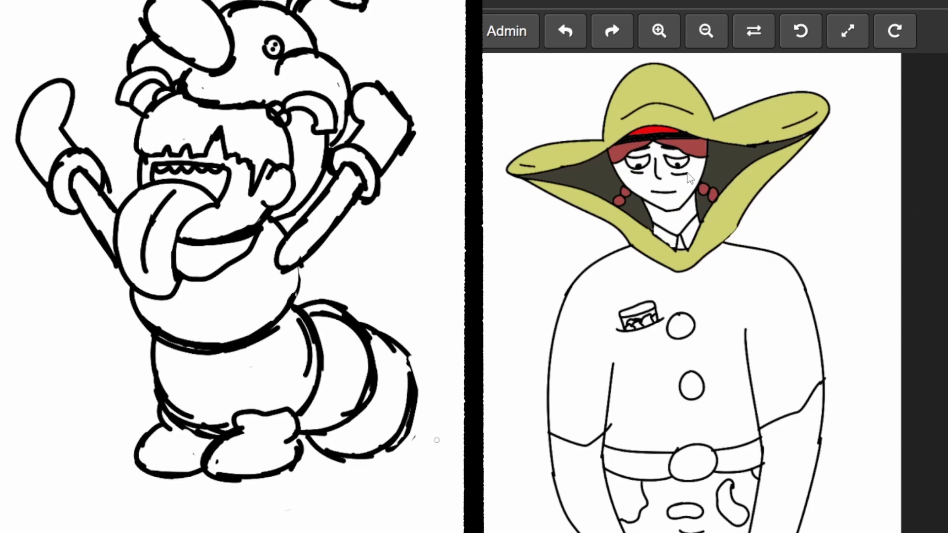
{"action": "left_click", "coordinate": [691, 179]}
{"action": "left_click", "coordinate": [688, 191]}
{"action": "key", "text": "ctrl+z"}
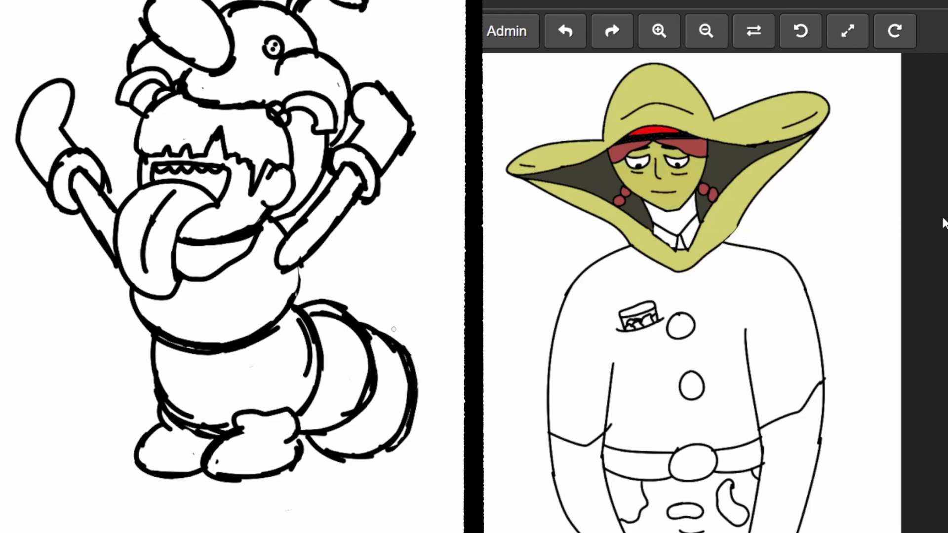
{"action": "left_click", "coordinate": [683, 191]}
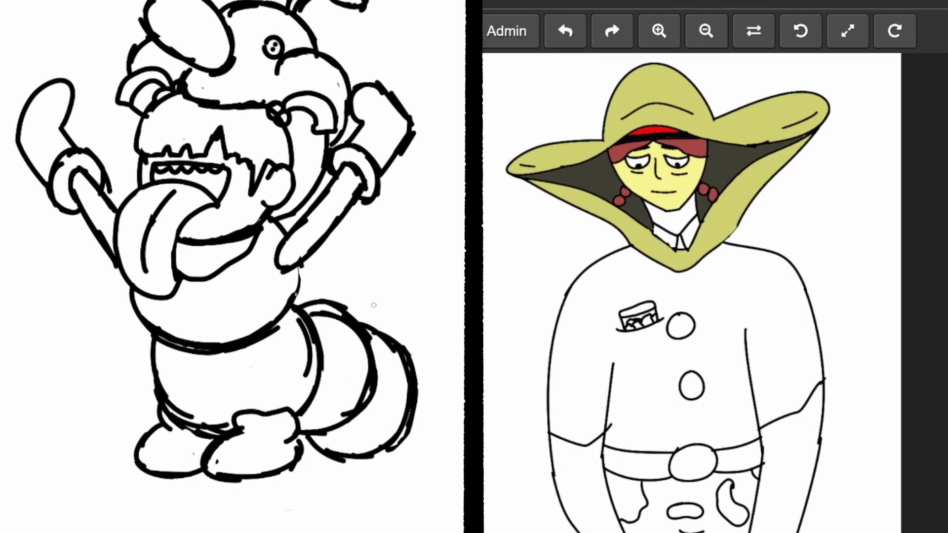
{"action": "left_click", "coordinate": [687, 191]}
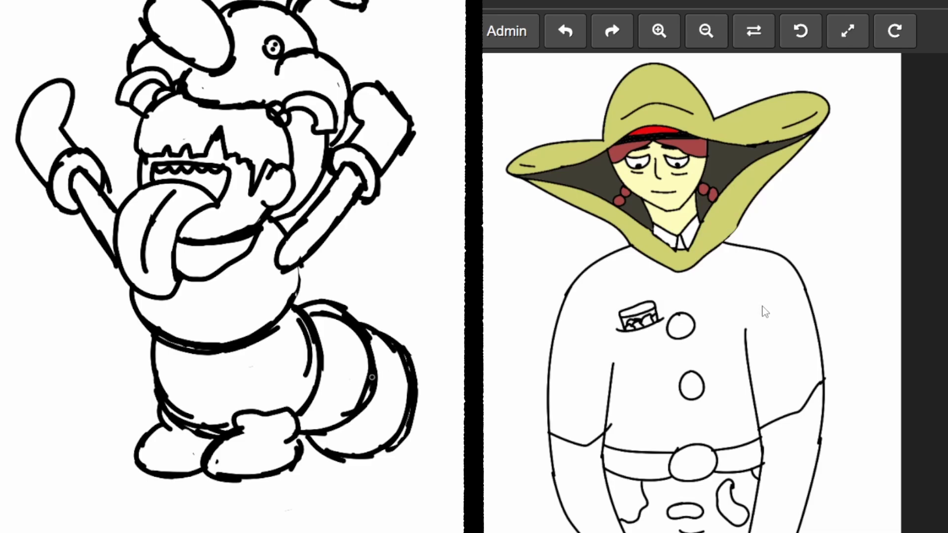
- Colour both chest buttons grey, the belt purple and the buckle olive-brown
{"action": "left_click", "coordinate": [682, 330]}
{"action": "left_click", "coordinate": [688, 386]}
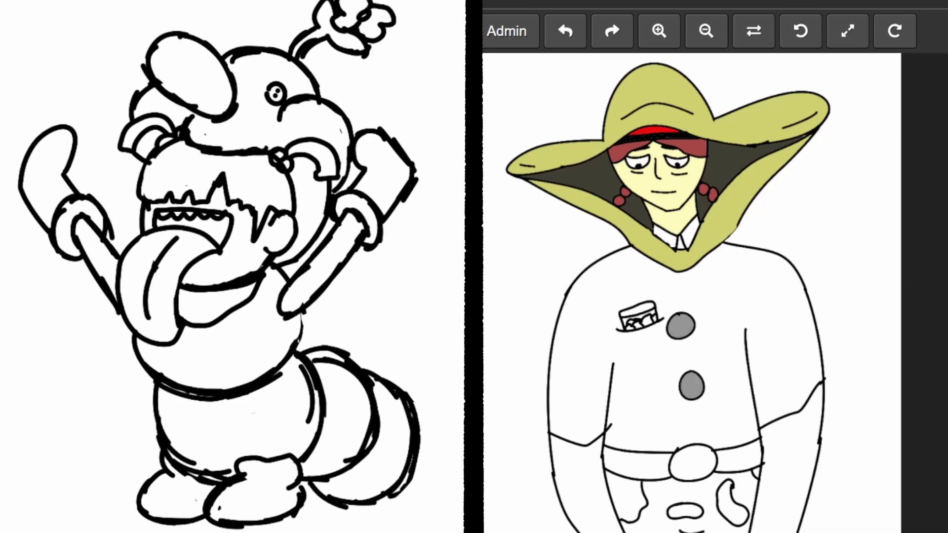
{"action": "scroll", "coordinate": [829, 338], "scroll_direction": "down", "scroll_amount": 3}
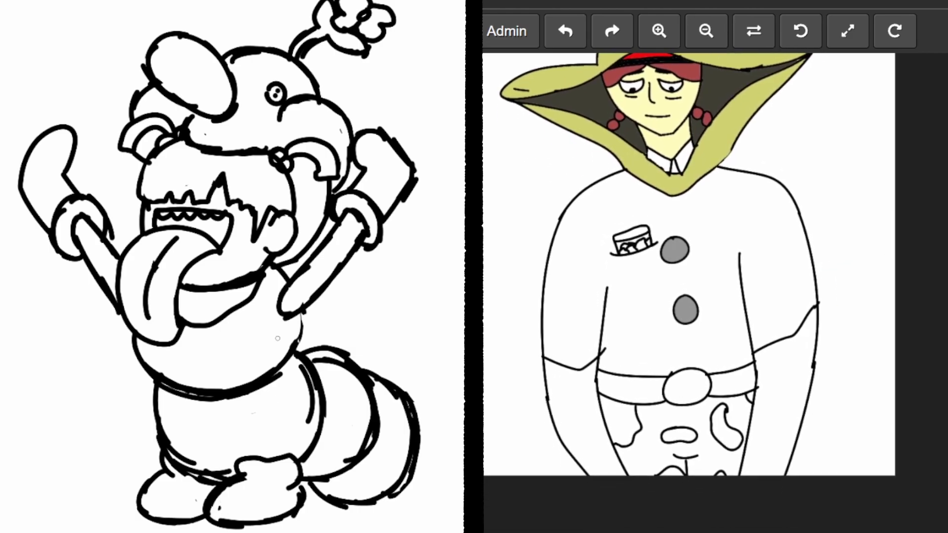
{"action": "left_click", "coordinate": [735, 381]}
{"action": "left_click", "coordinate": [649, 388]}
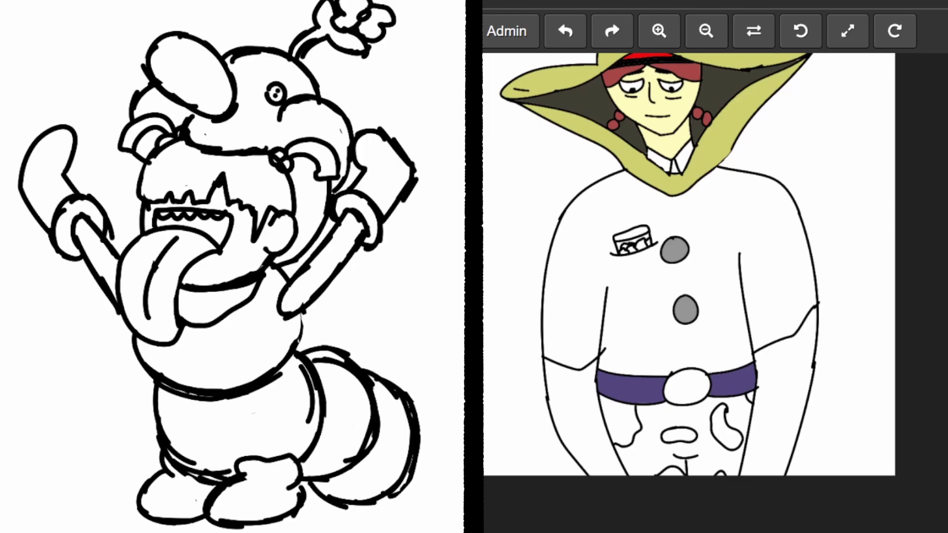
{"action": "left_click", "coordinate": [693, 394]}
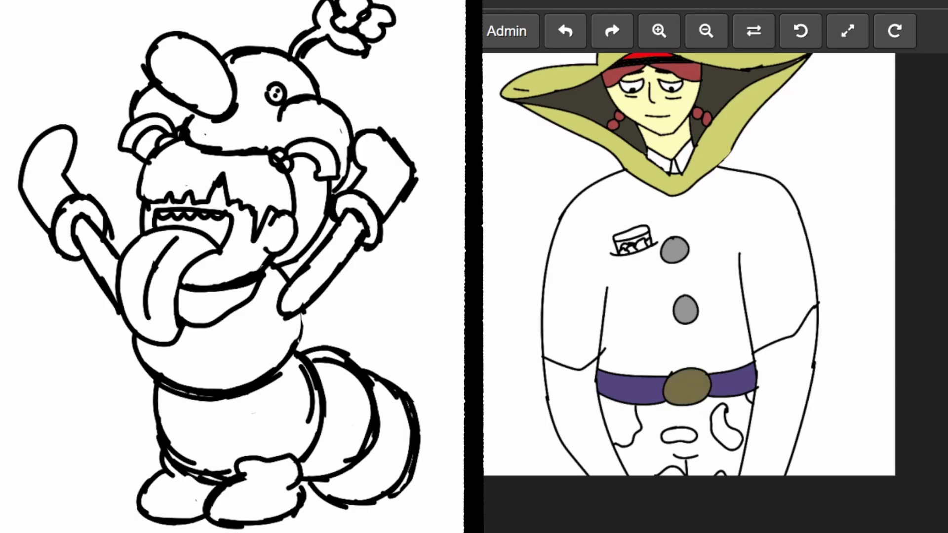
- Fill the five trouser cow spots black
{"action": "left_click", "coordinate": [623, 423]}
{"action": "left_click", "coordinate": [681, 438]}
{"action": "left_click", "coordinate": [728, 432]}
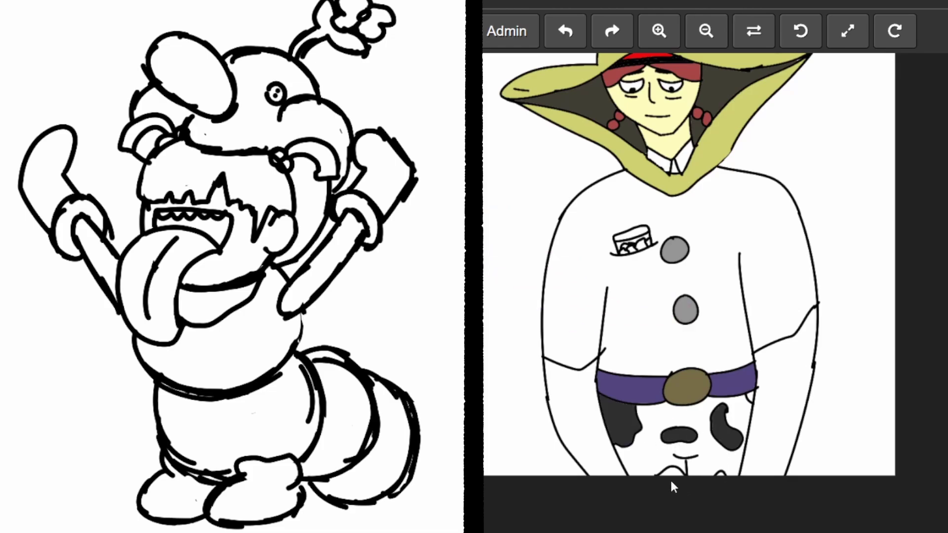
{"action": "left_click", "coordinate": [717, 473]}
{"action": "left_click", "coordinate": [751, 400]}
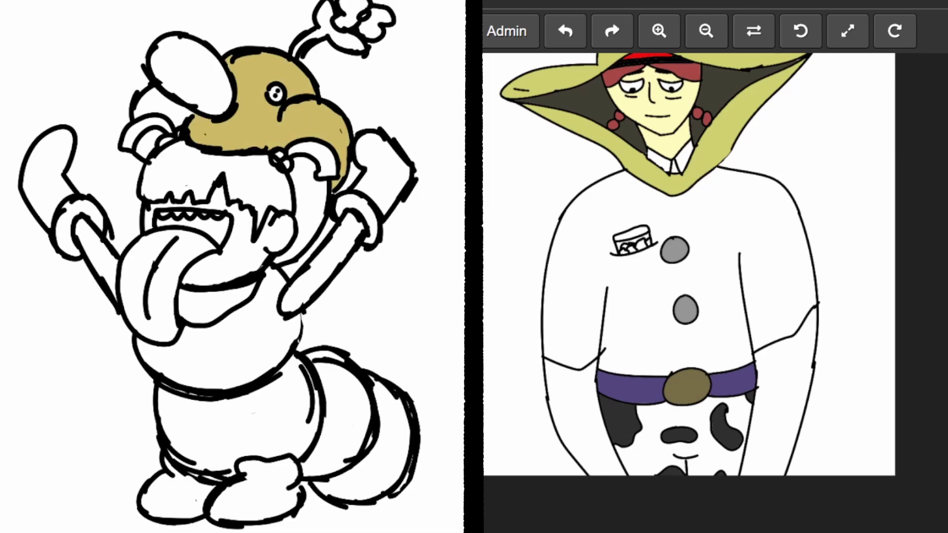
- Fill the shirt and both sleeves olive-green after undoing a black shirt fill
{"action": "left_click", "coordinate": [773, 270]}
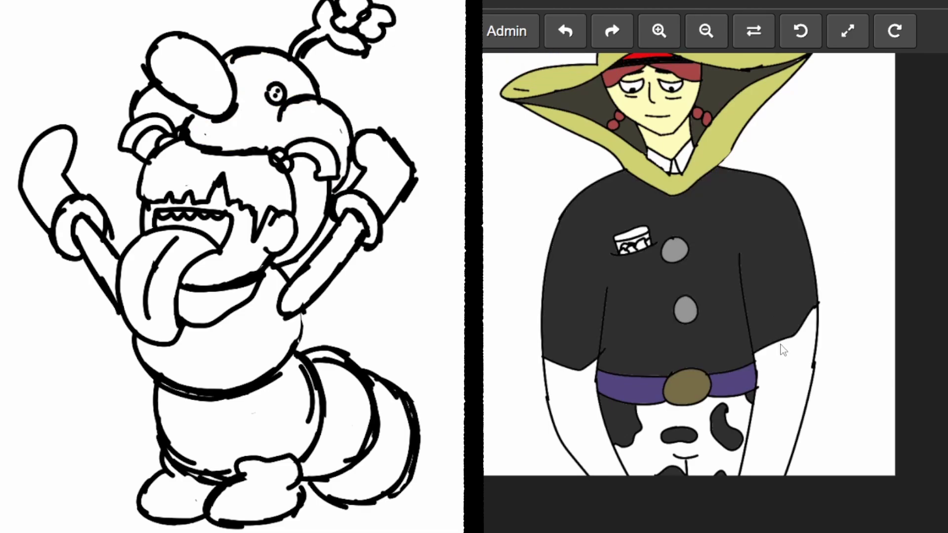
{"action": "key", "text": "ctrl+z"}
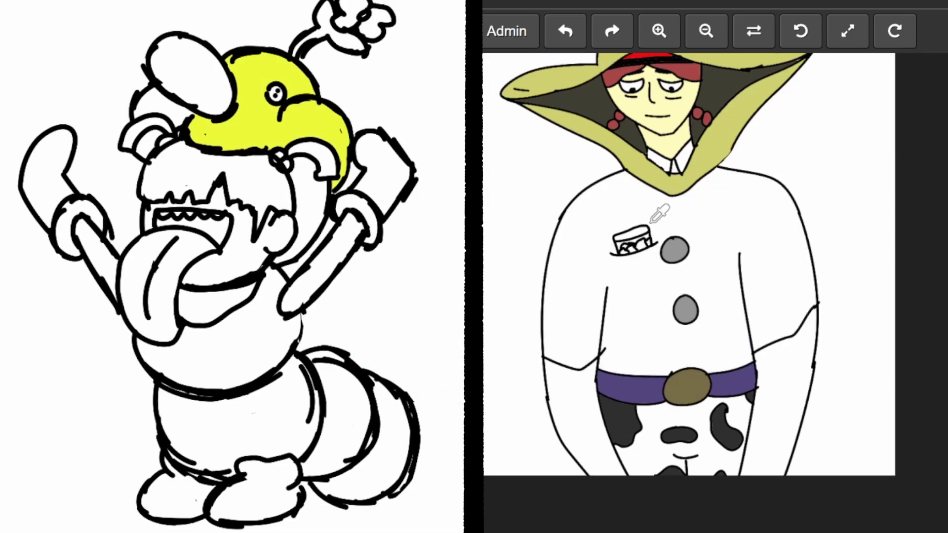
{"action": "left_click", "coordinate": [673, 324]}
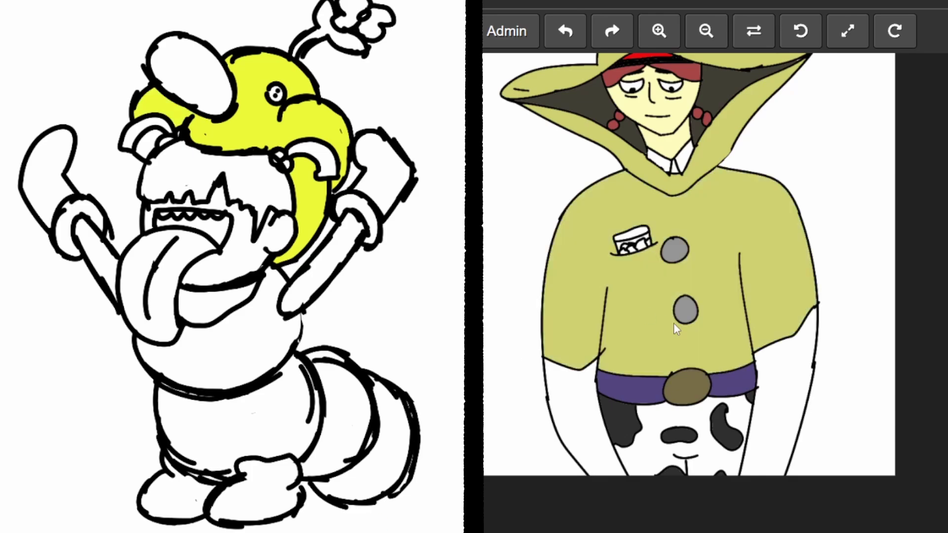
{"action": "left_click", "coordinate": [803, 372]}
{"action": "left_click", "coordinate": [572, 401]}
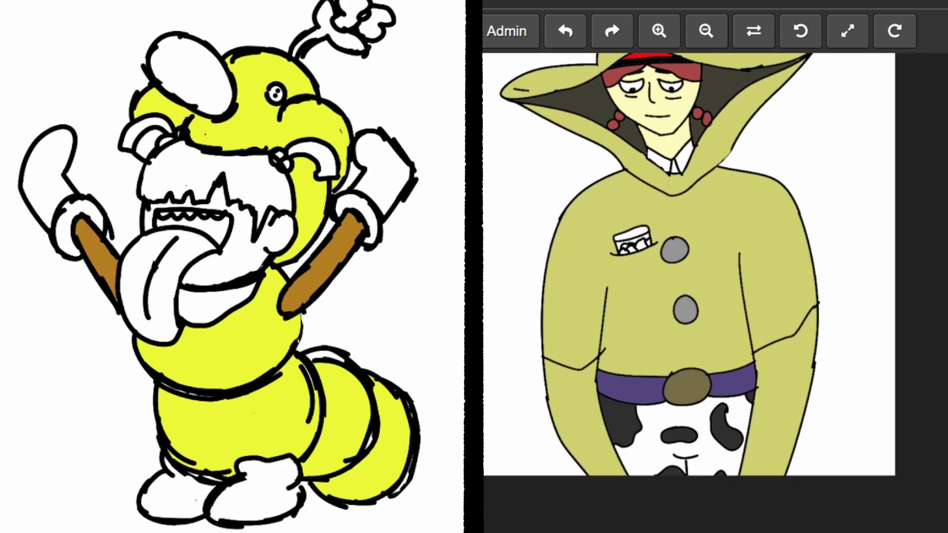
- Tint the pocket badge lavender and check the hat and lower coat
{"action": "left_click", "coordinate": [643, 247]}
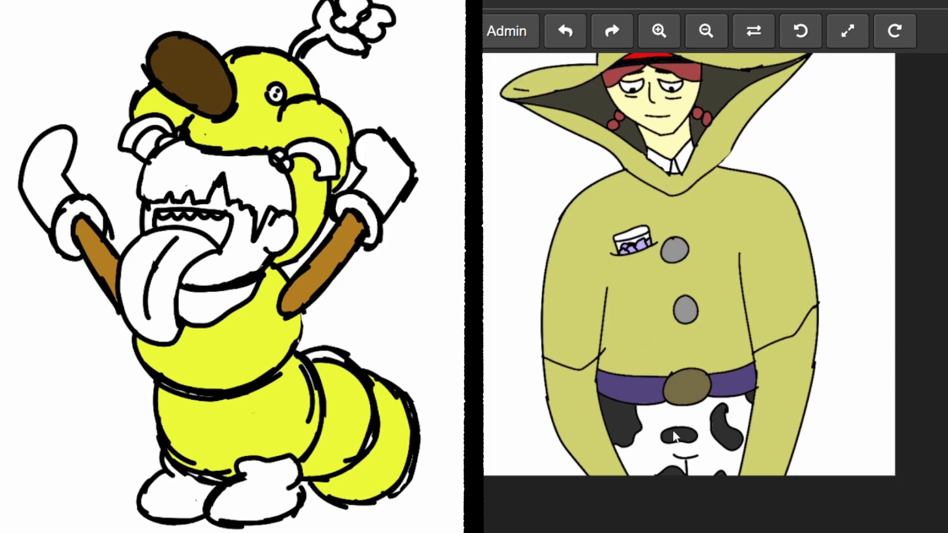
{"action": "mouse_move", "coordinate": [787, 343]}
{"action": "left_mouse_down"}
{"action": "mouse_move", "coordinate": [787, 470]}
{"action": "mouse_move", "coordinate": [783, 301]}
{"action": "mouse_move", "coordinate": [763, 409]}
{"action": "left_mouse_up"}
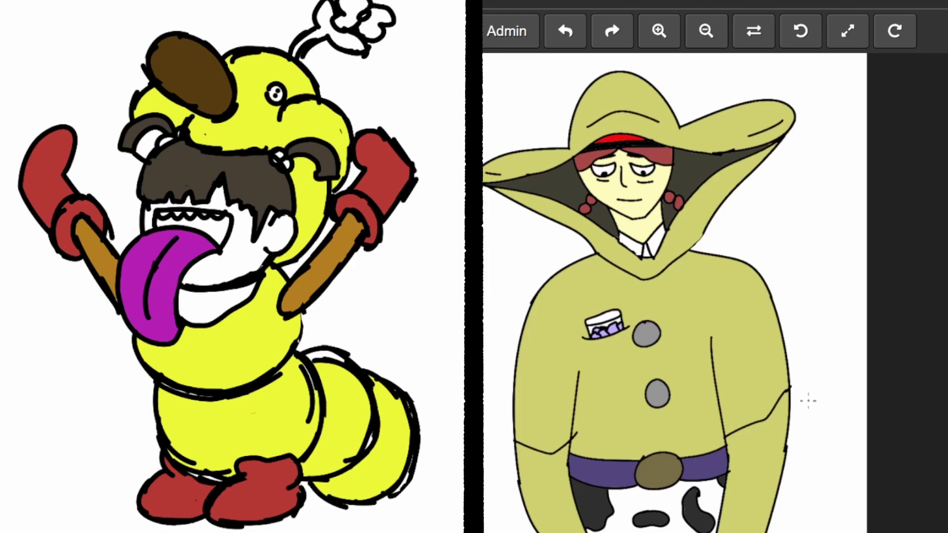
{"action": "mouse_move", "coordinate": [865, 303]}
{"action": "left_mouse_down"}
{"action": "mouse_move", "coordinate": [857, 213]}
{"action": "mouse_move", "coordinate": [843, 355]}
{"action": "mouse_move", "coordinate": [846, 338]}
{"action": "left_mouse_up"}
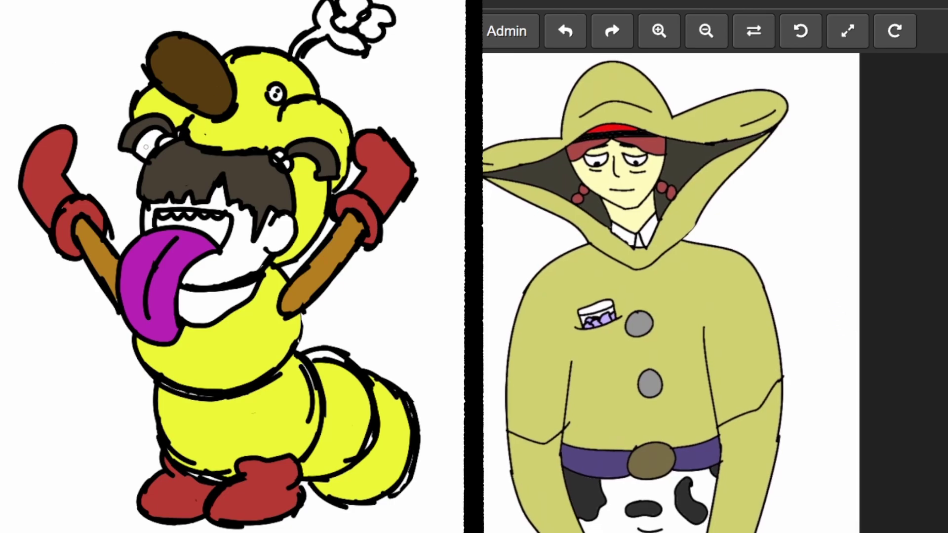
- Draw black stubble strokes across the chin and a short white stroke by the mouth
{"action": "left_click", "coordinate": [591, 189]}
{"action": "left_click_drag", "start_coordinate": [592, 185], "coordinate": [637, 186]}
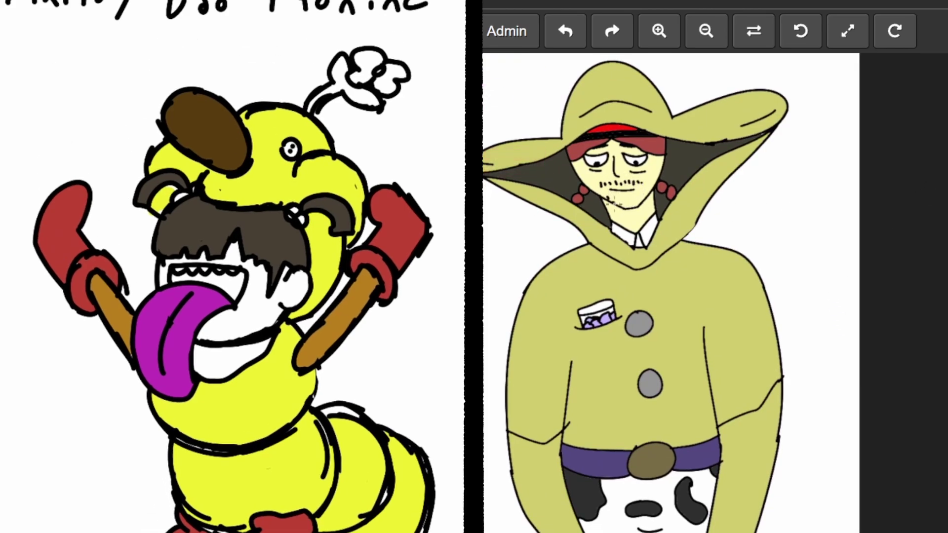
{"action": "left_click_drag", "start_coordinate": [628, 204], "coordinate": [640, 198]}
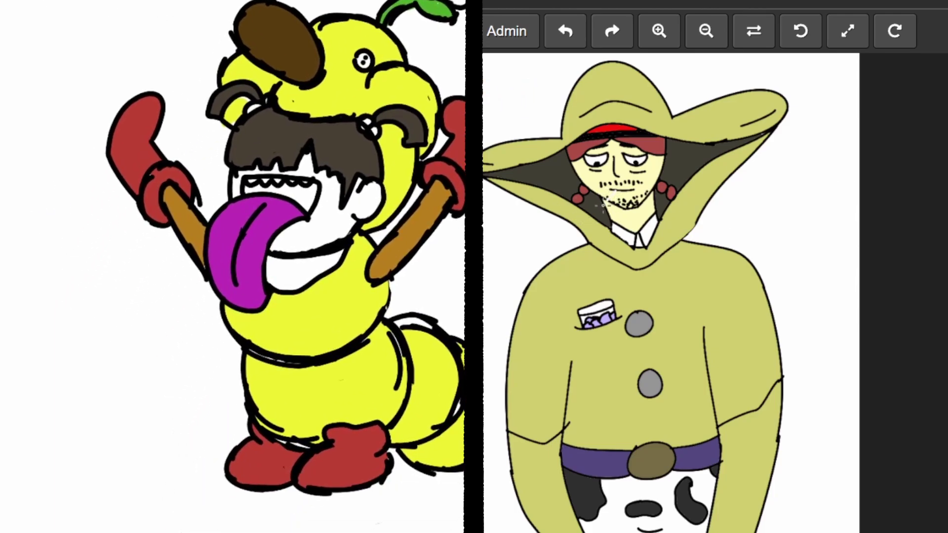
{"action": "left_click_drag", "start_coordinate": [602, 214], "coordinate": [624, 191]}
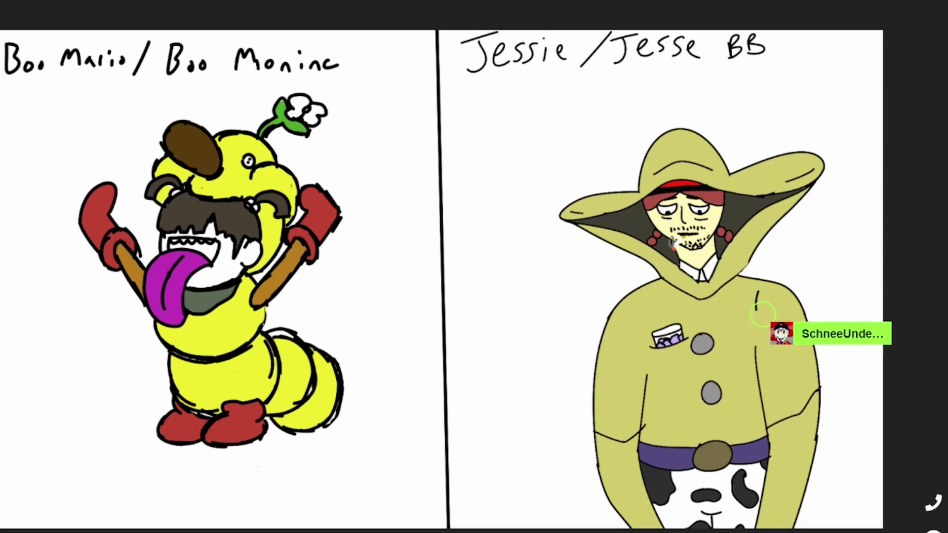
- Draw two frog eye circles above the hat and a small bell outline on the left panel
{"action": "left_click_drag", "start_coordinate": [712, 126], "coordinate": [712, 145]}
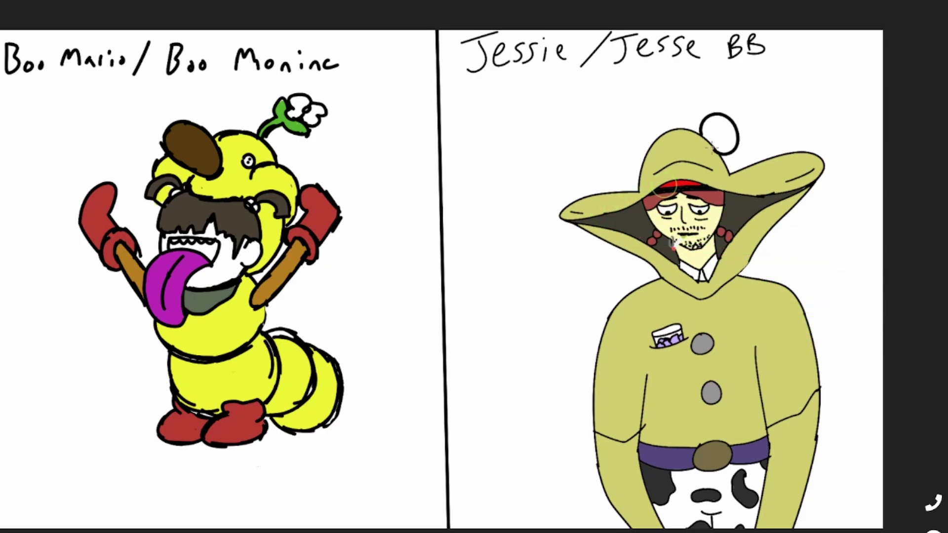
{"action": "left_click_drag", "start_coordinate": [636, 127], "coordinate": [635, 147]}
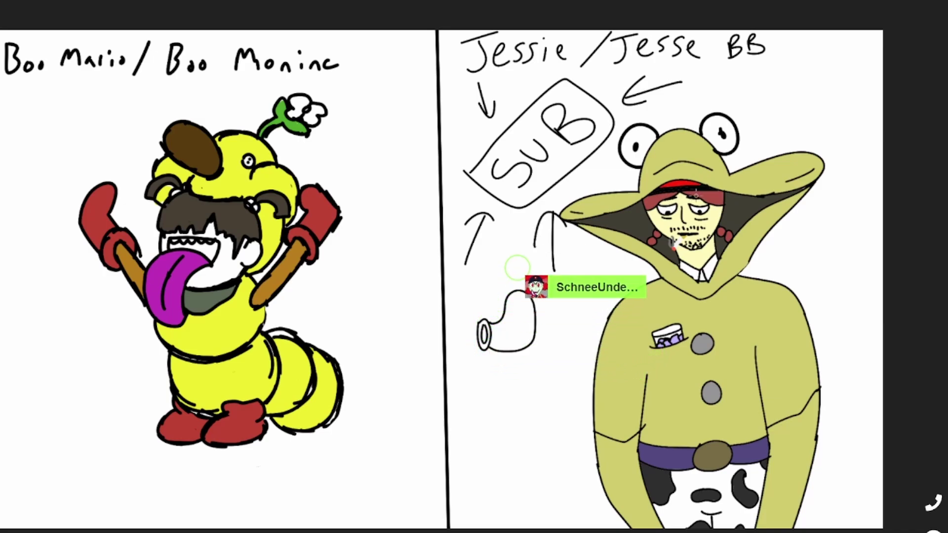
{"action": "mouse_move", "coordinate": [399, 387]}
{"action": "left_mouse_down"}
{"action": "mouse_move", "coordinate": [419, 400]}
{"action": "mouse_move", "coordinate": [425, 444]}
{"action": "mouse_move", "coordinate": [396, 430]}
{"action": "mouse_move", "coordinate": [398, 417]}
{"action": "left_mouse_up"}
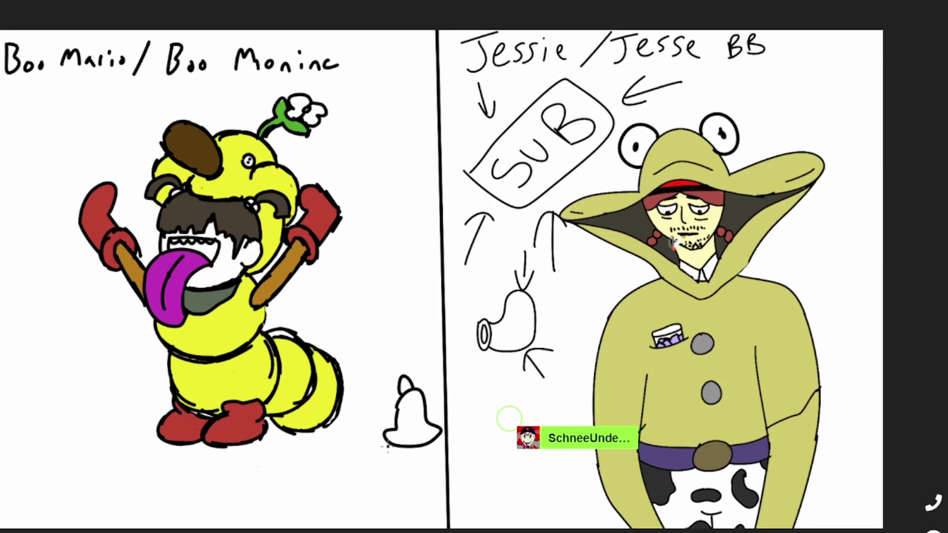